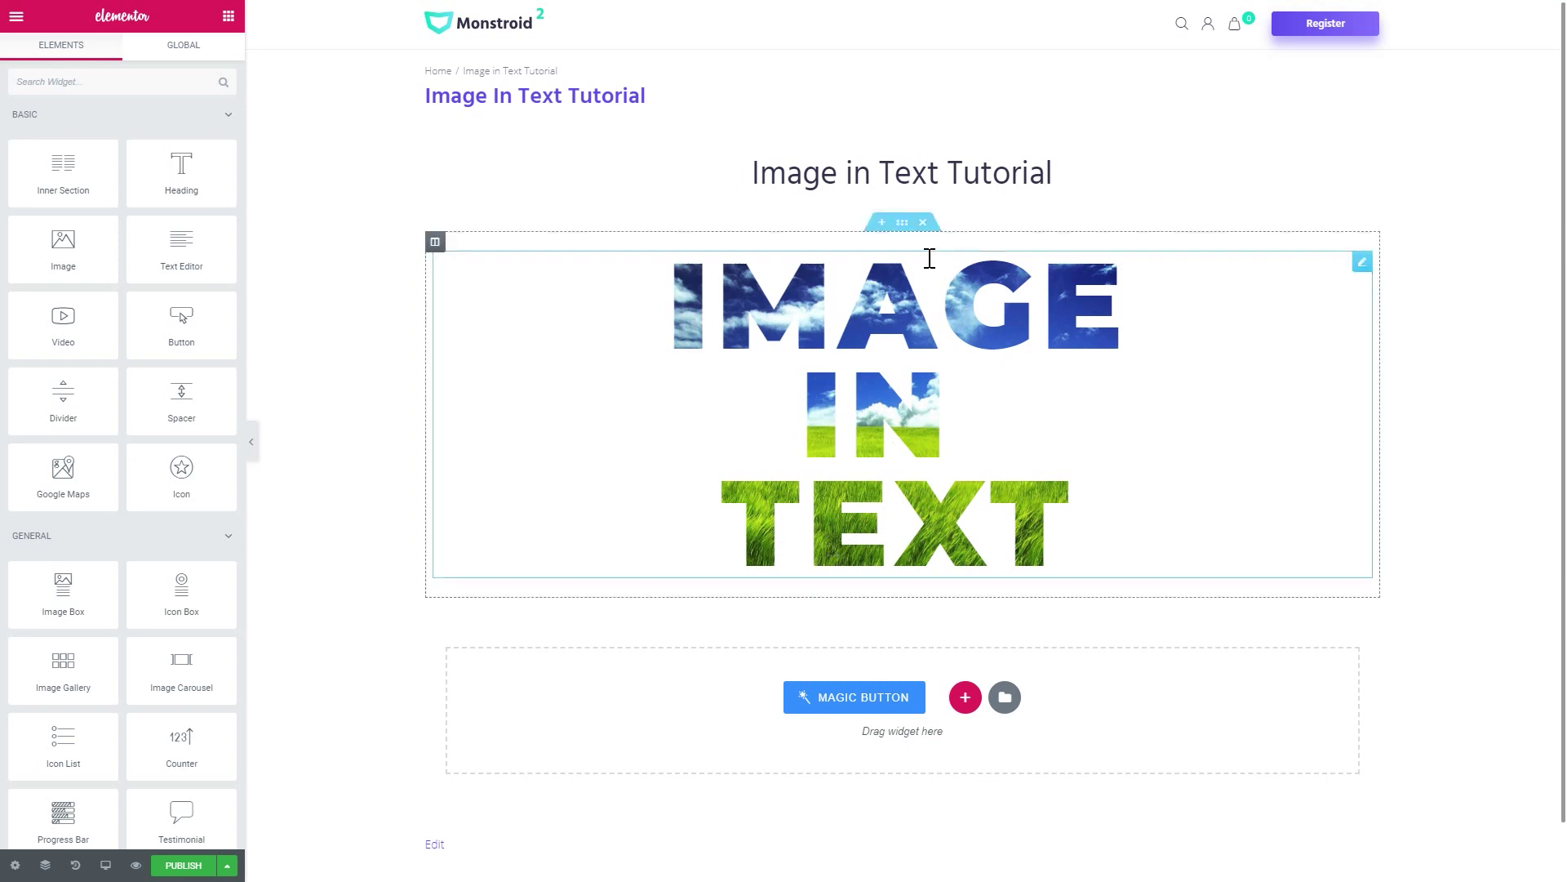
# Delete the demo section and drag a Headline widget (found via 'head') onto the page.
pyautogui.click(923, 223)
pyautogui.click(164, 78)
pyautogui.write('head')
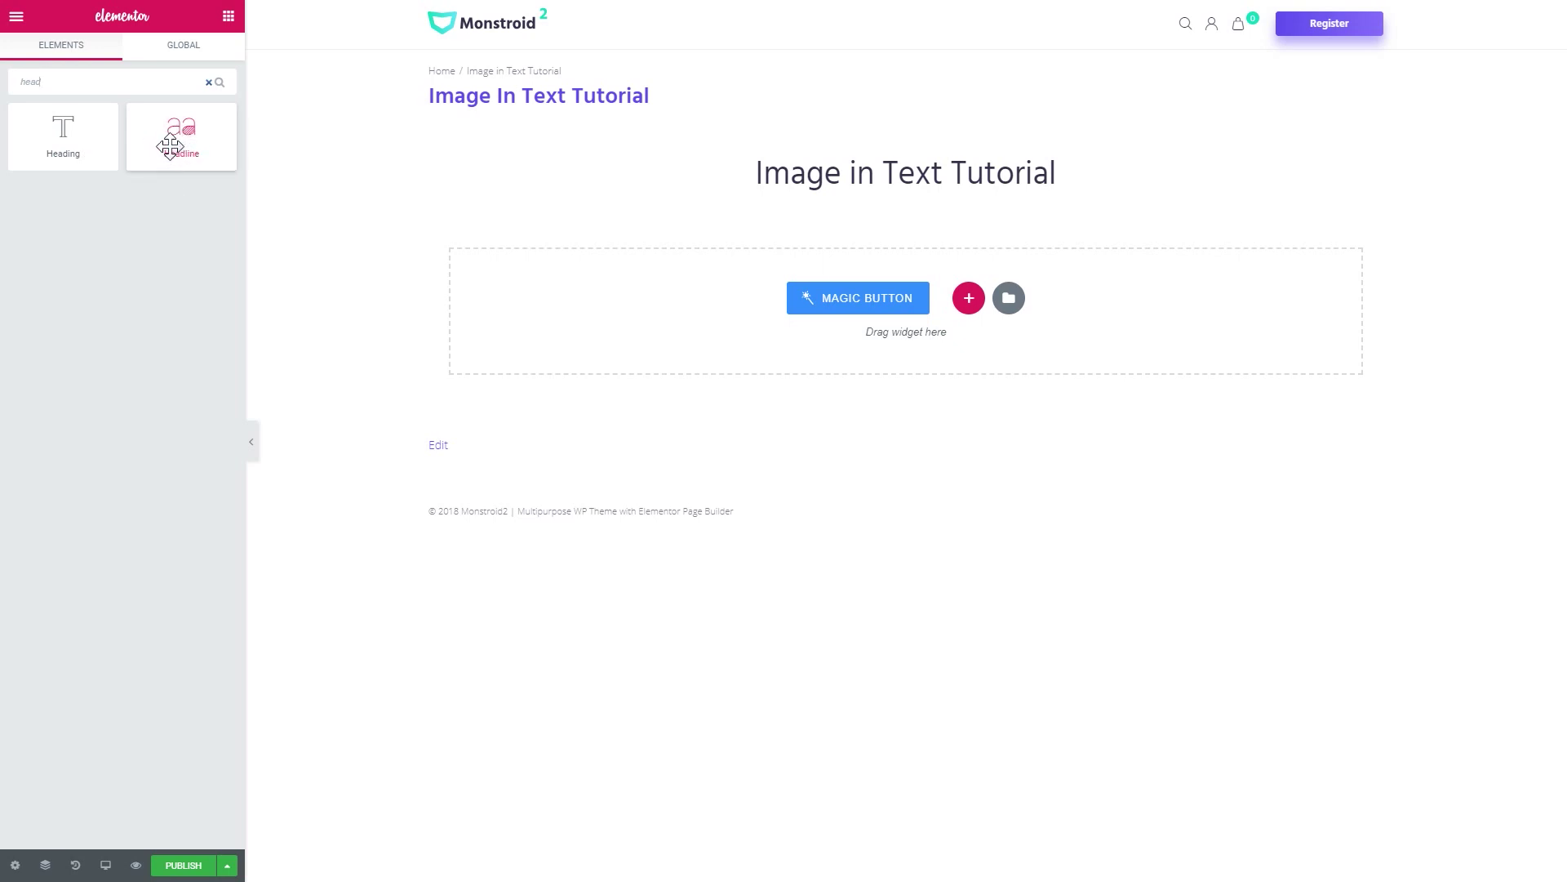
pyautogui.moveTo(170, 147); pyautogui.dragTo(666, 317)
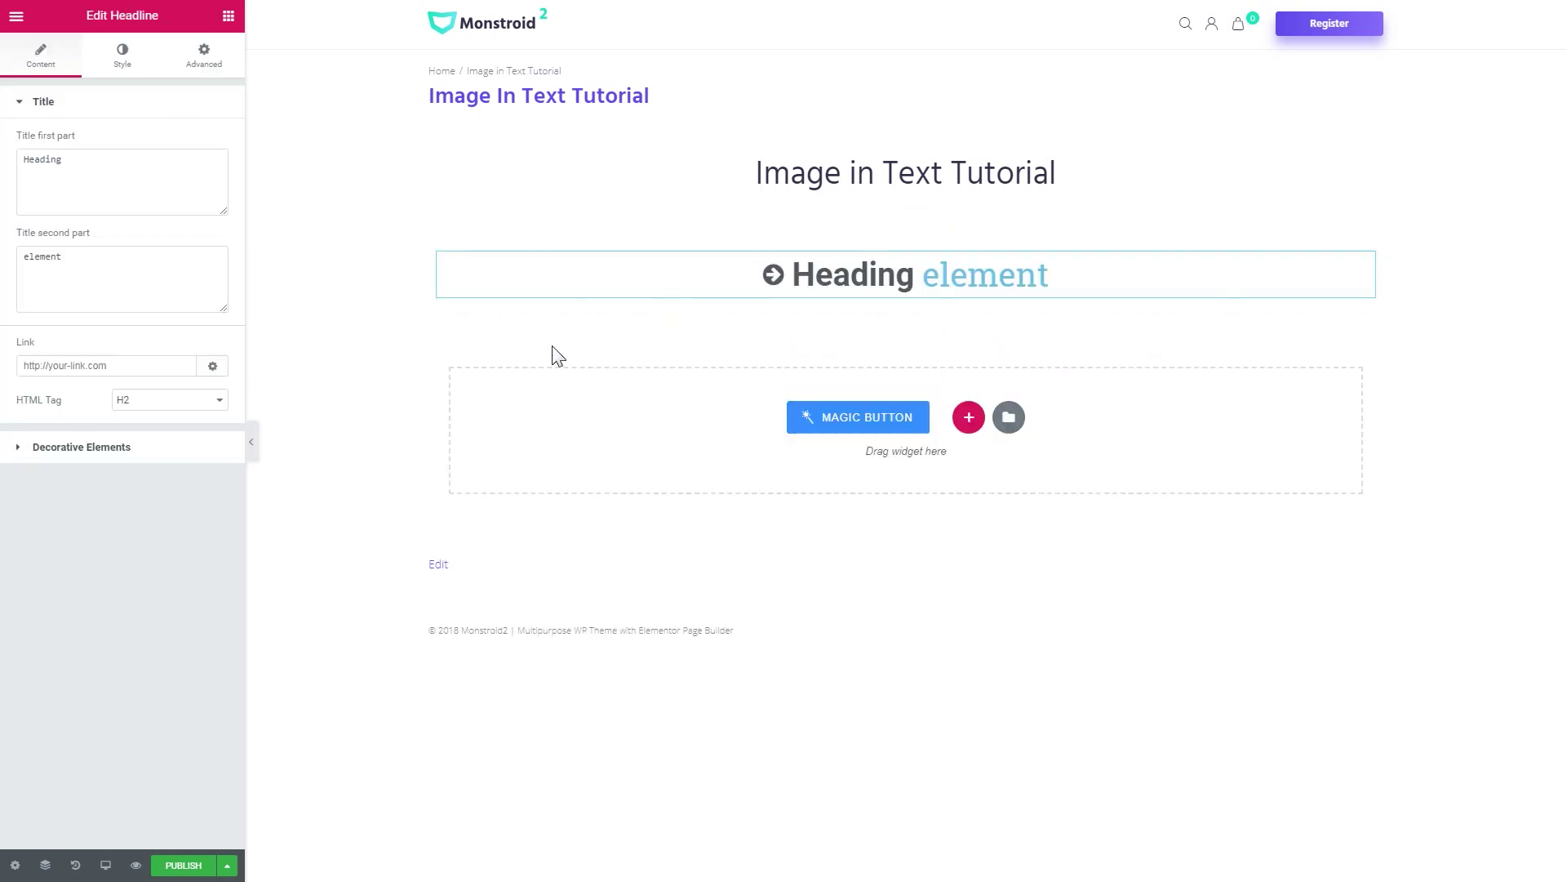
# Clear the Title second part, set Before Deco Type to None, and select 'Heading'.
pyautogui.moveTo(60, 258); pyautogui.dragTo(17, 276)
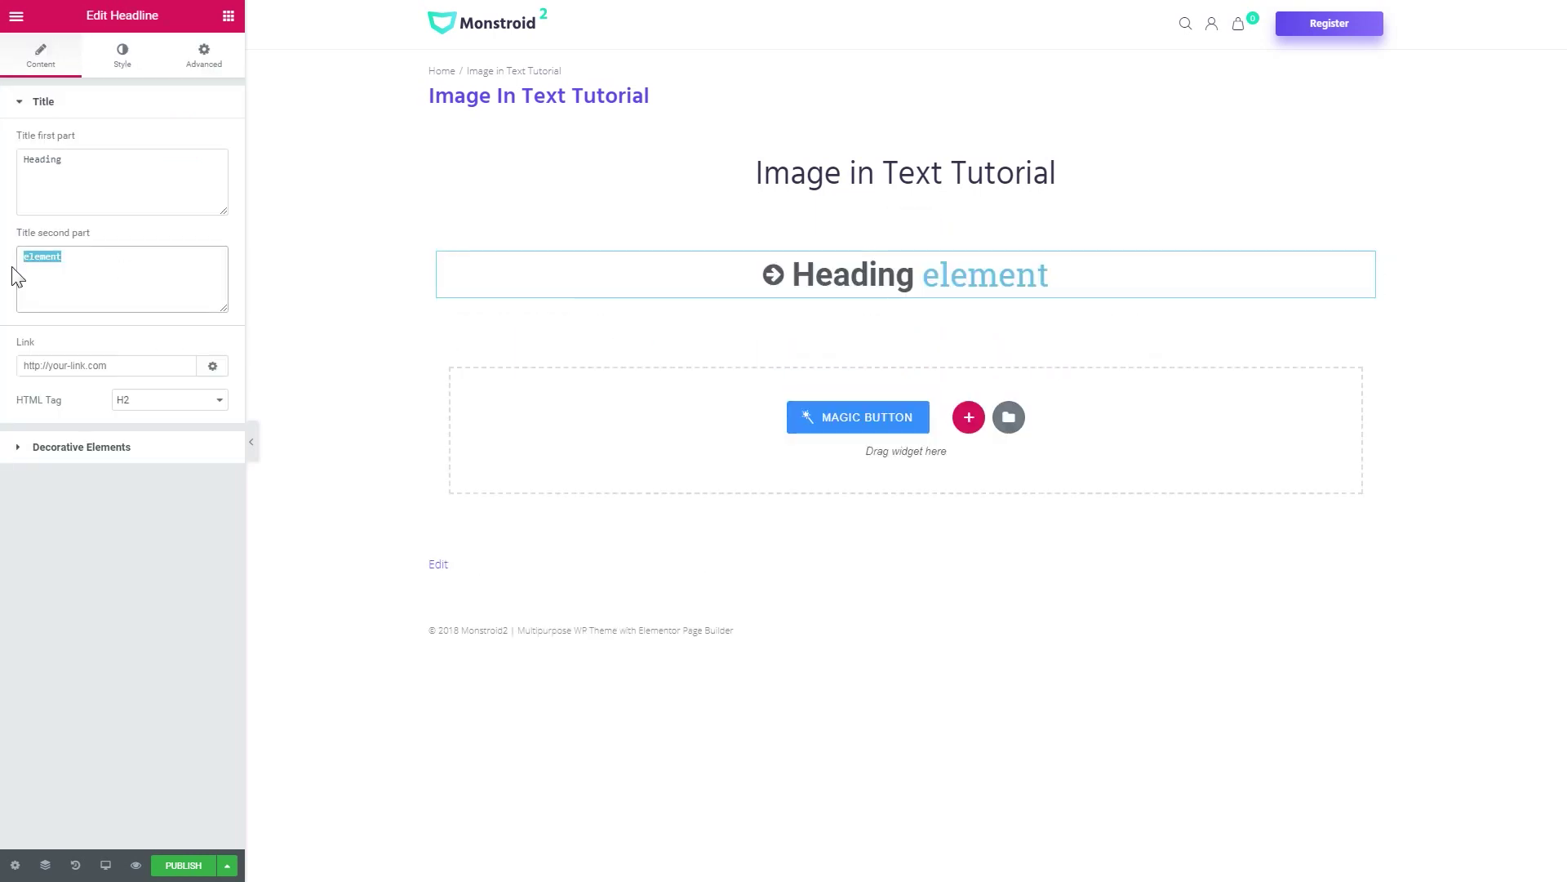
pyautogui.press('BackSpace')
pyautogui.click(69, 449)
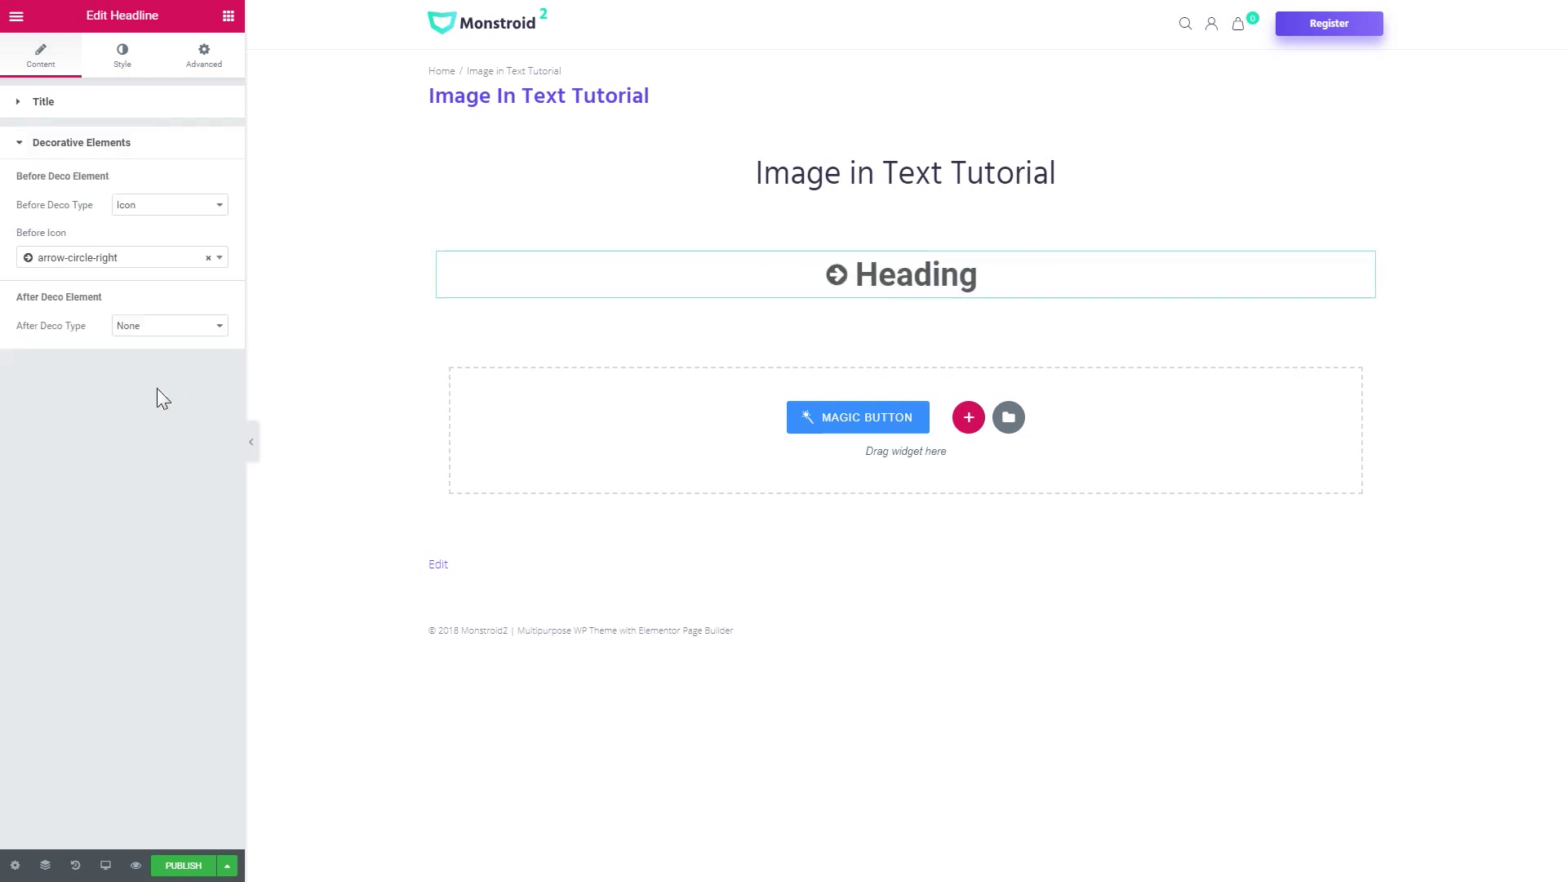
pyautogui.click(152, 205)
pyautogui.click(149, 218)
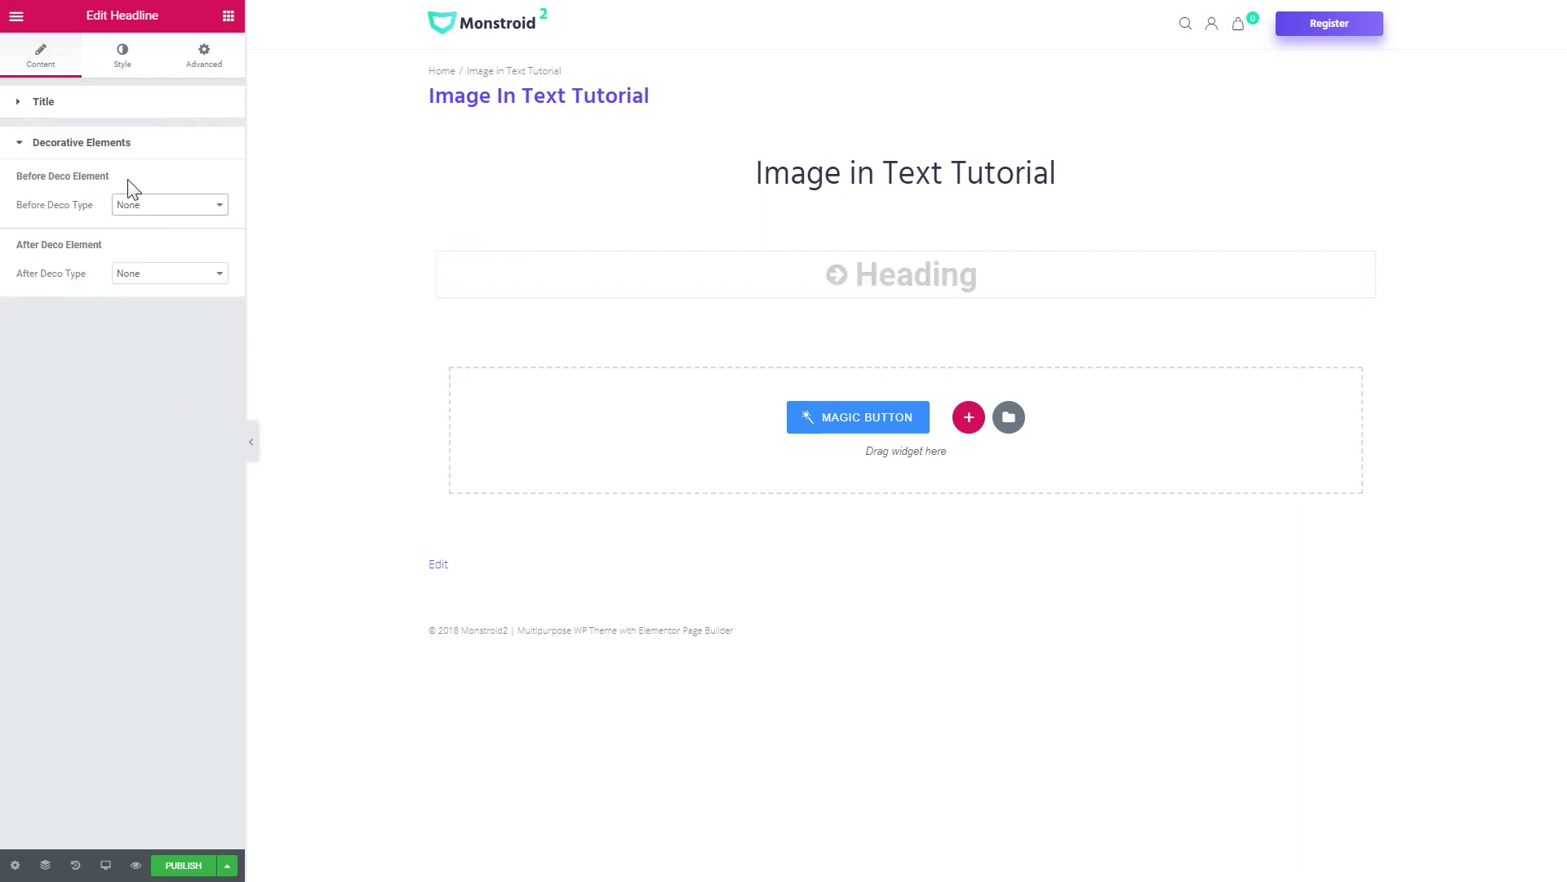
pyautogui.click(115, 101)
pyautogui.moveTo(66, 159); pyautogui.dragTo(18, 173)
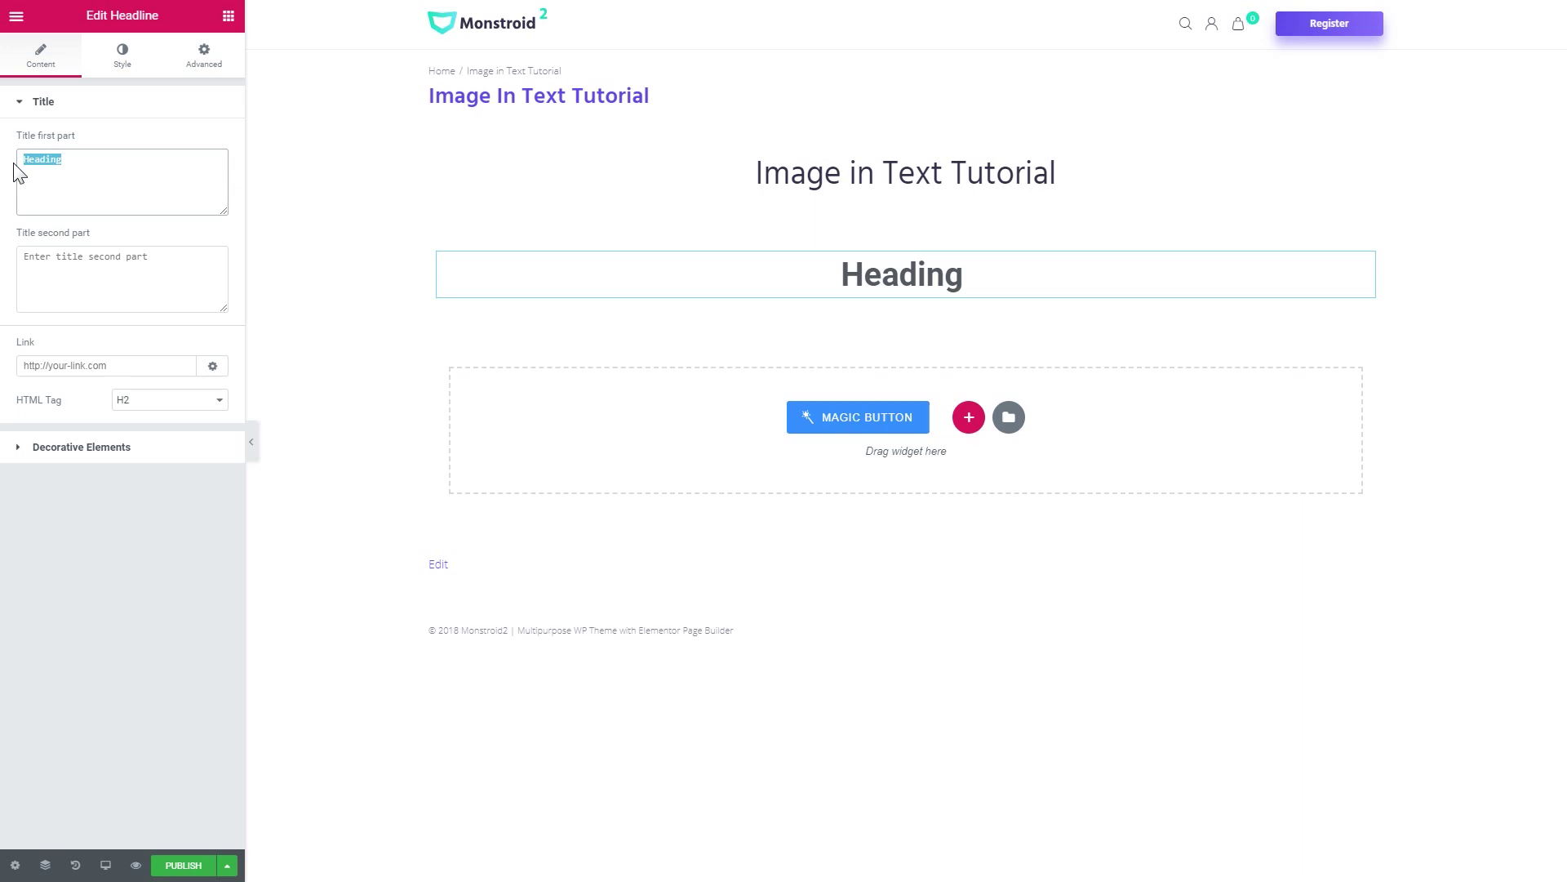
# Make the Title first part read image<br>in<br>text.
pyautogui.write('image in text')
pyautogui.click(55, 159)
pyautogui.press('BackSpace')
pyautogui.write('<br>in text')
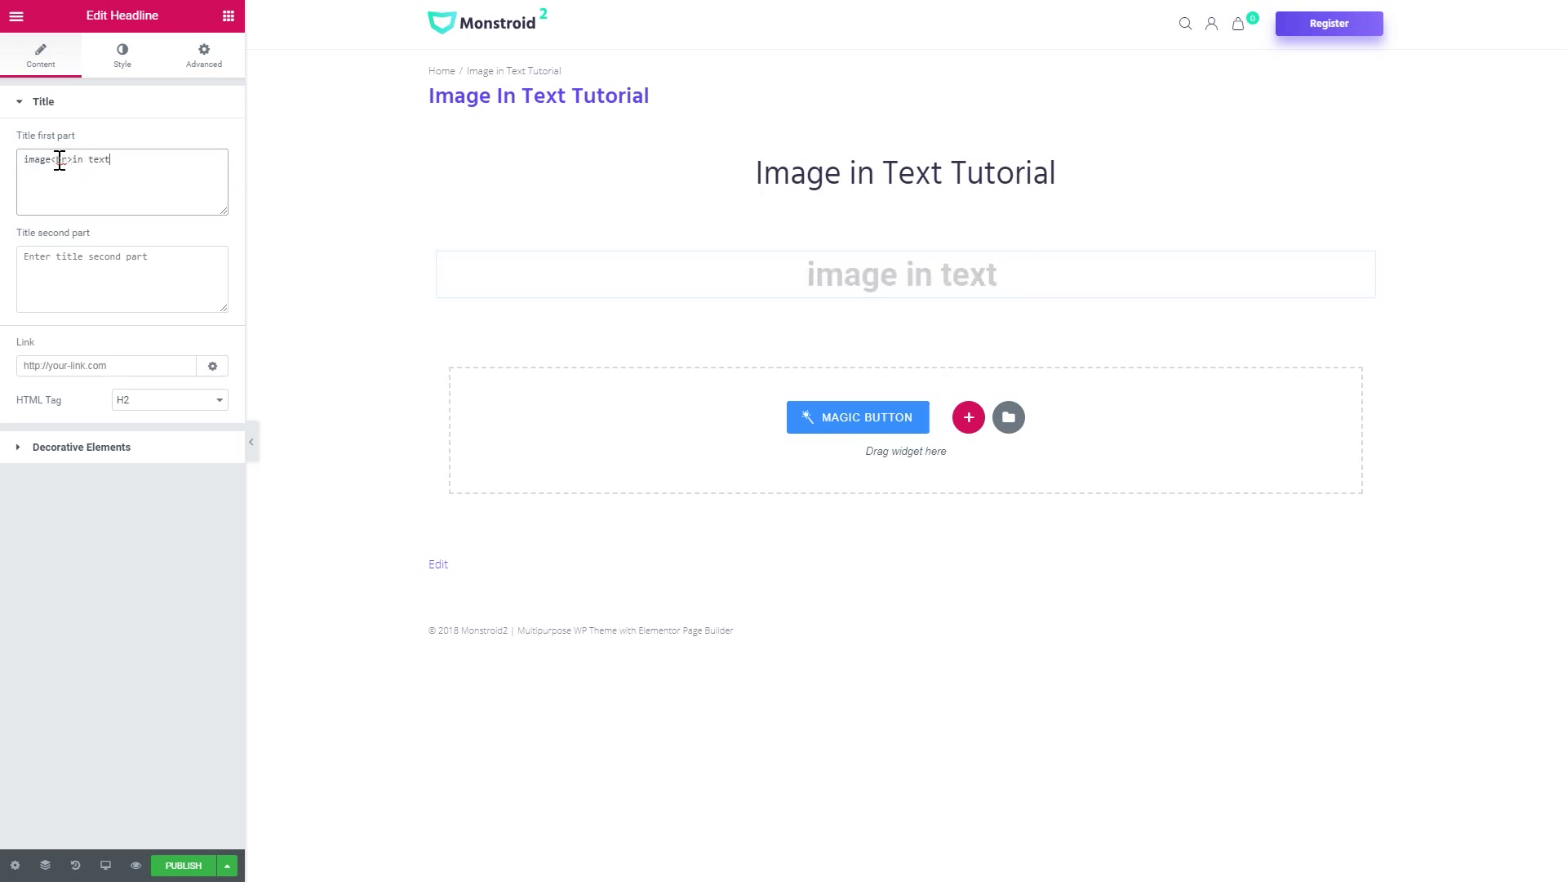
pyautogui.press('Left')
pyautogui.press('Left')
pyautogui.press('Left')
pyautogui.press('BackSpace')
pyautogui.write('<br>')
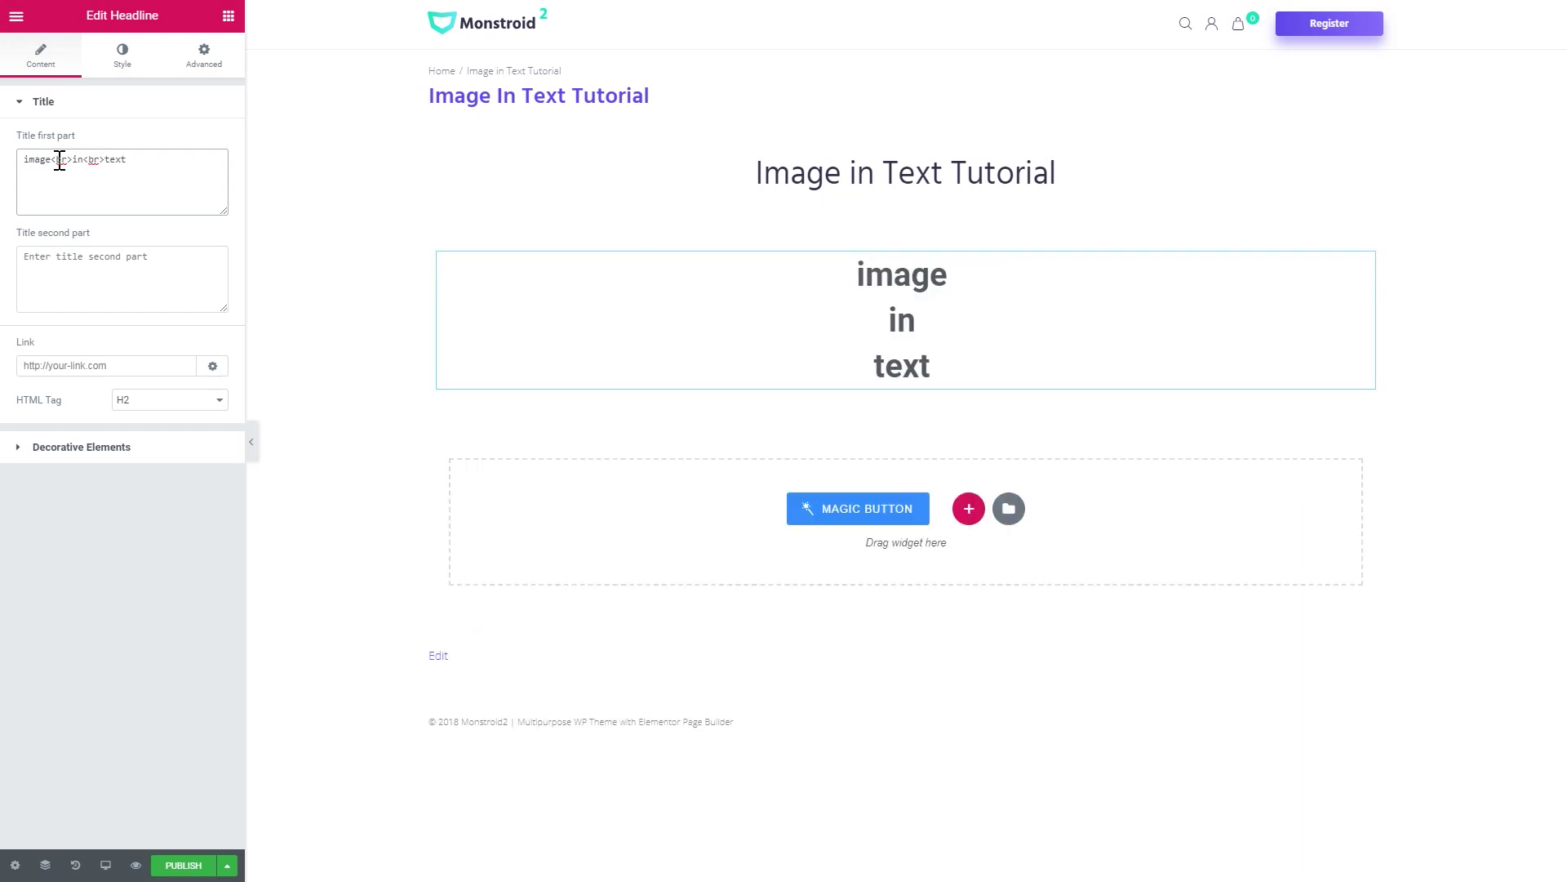
# Bring up the Style tab's First Part settings and its Typography options.
pyautogui.click(122, 70)
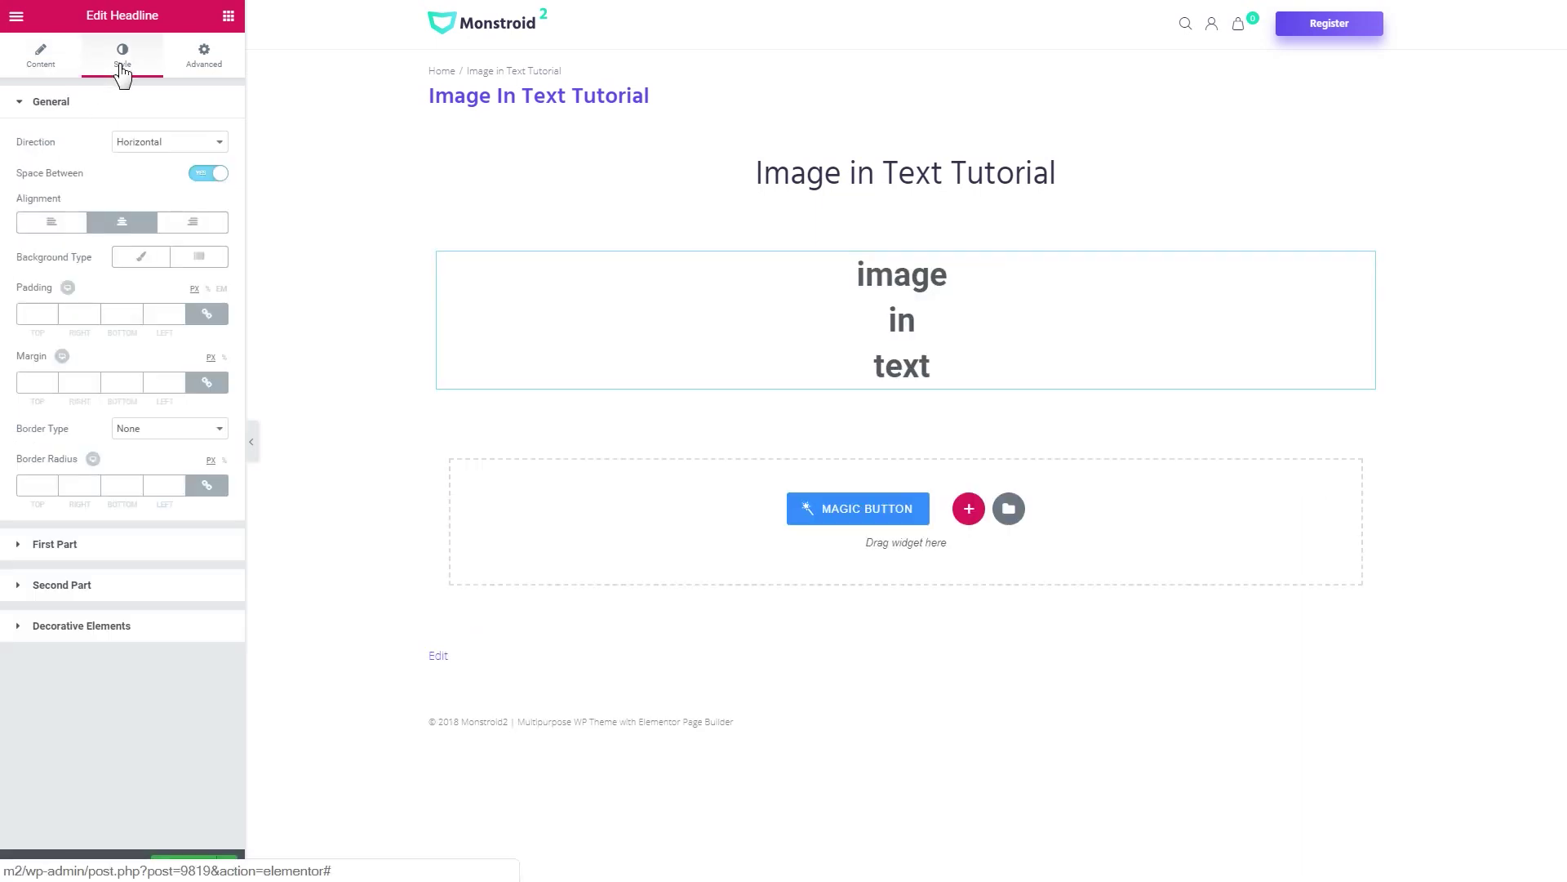
pyautogui.click(82, 110)
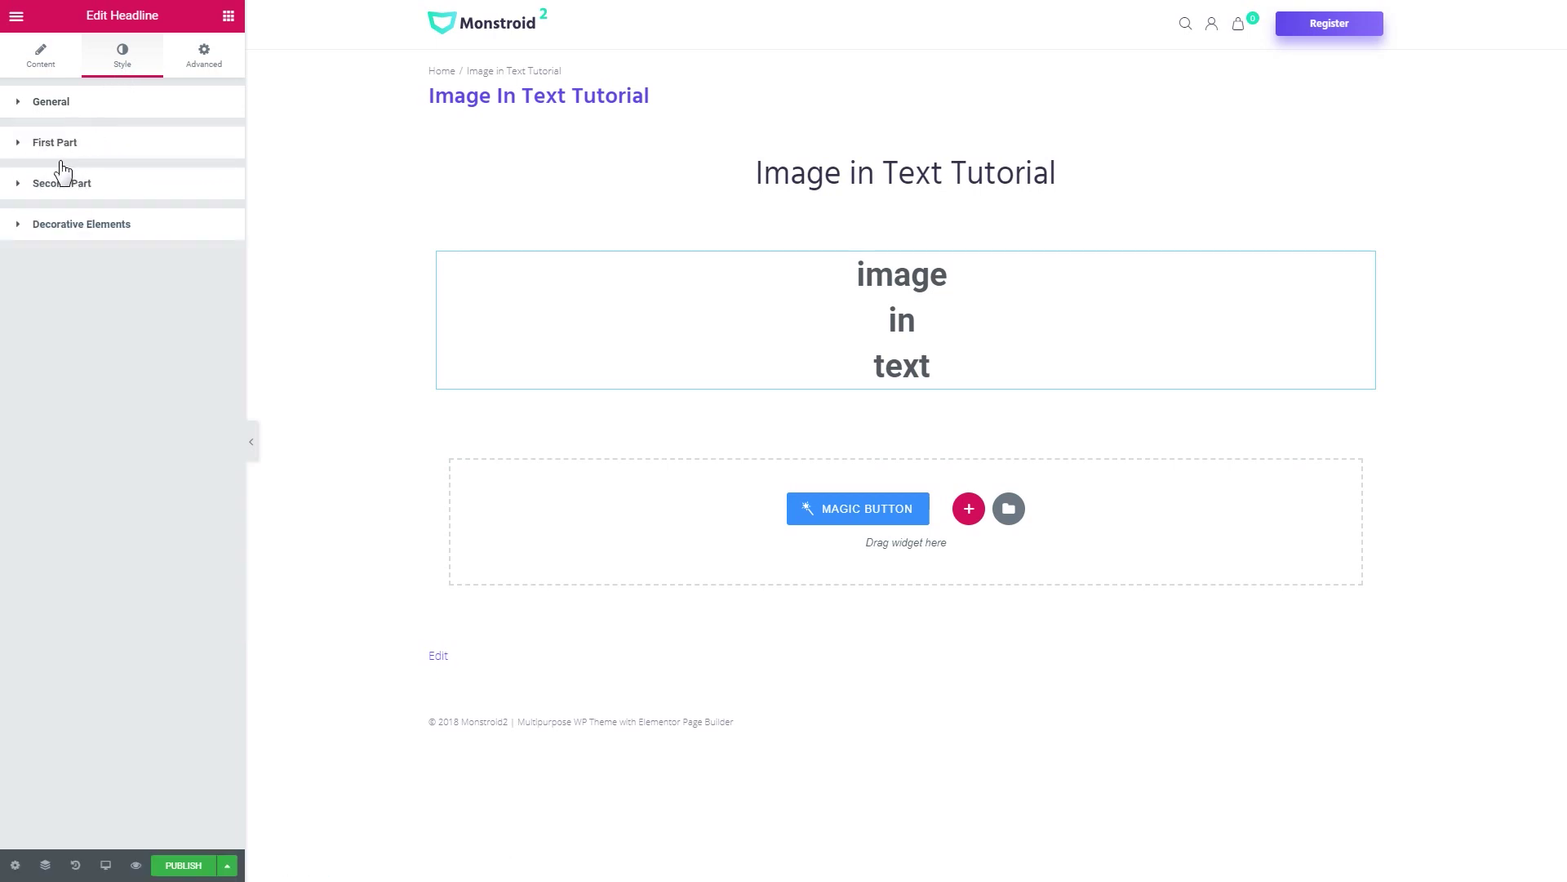
pyautogui.click(55, 143)
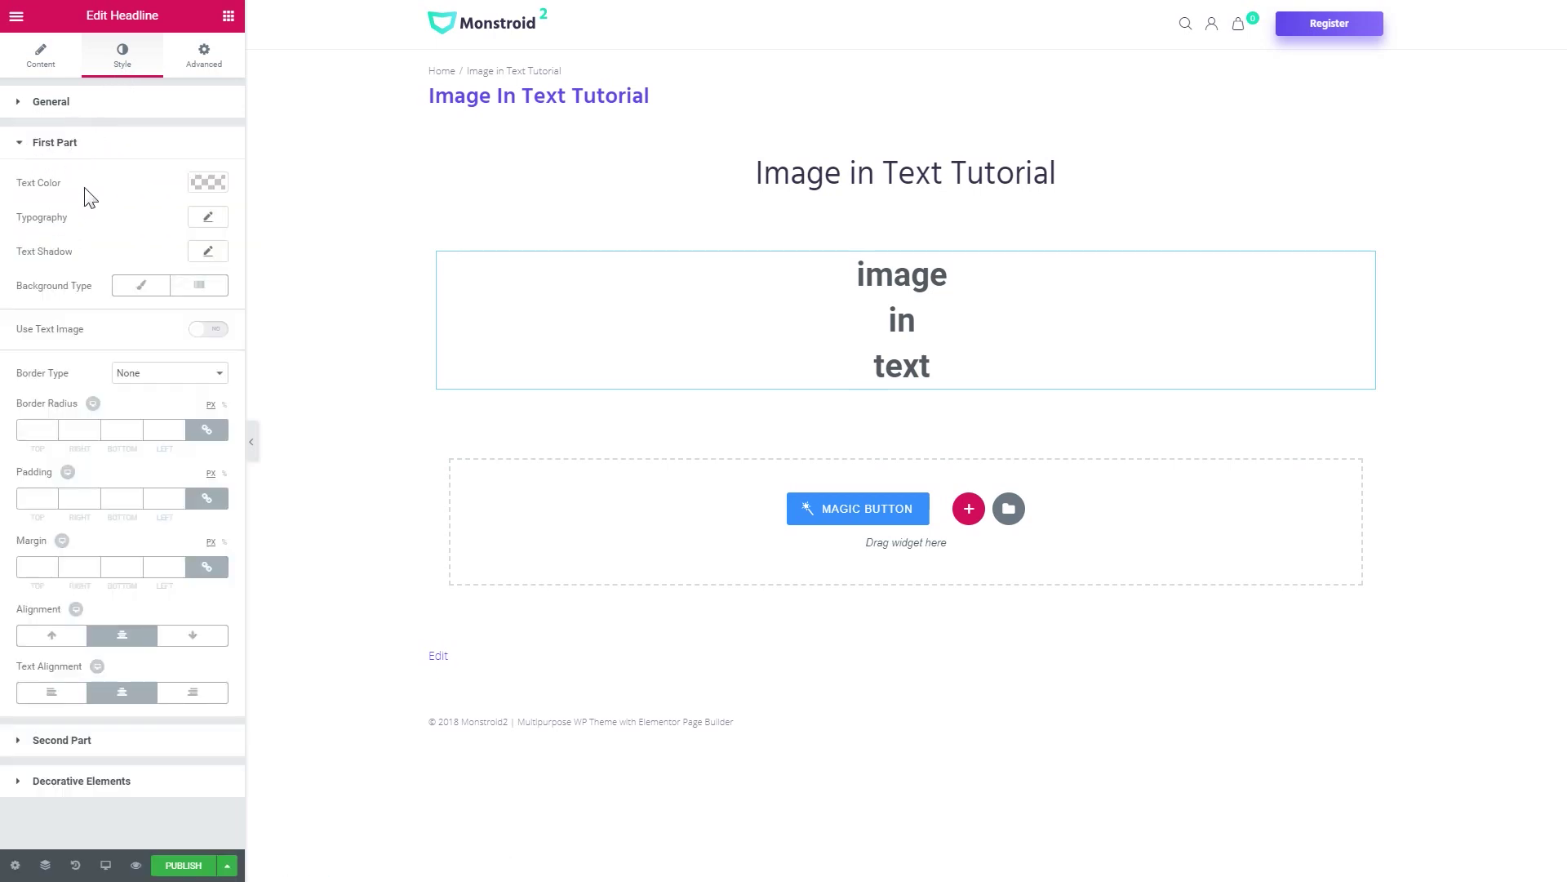
pyautogui.click(42, 54)
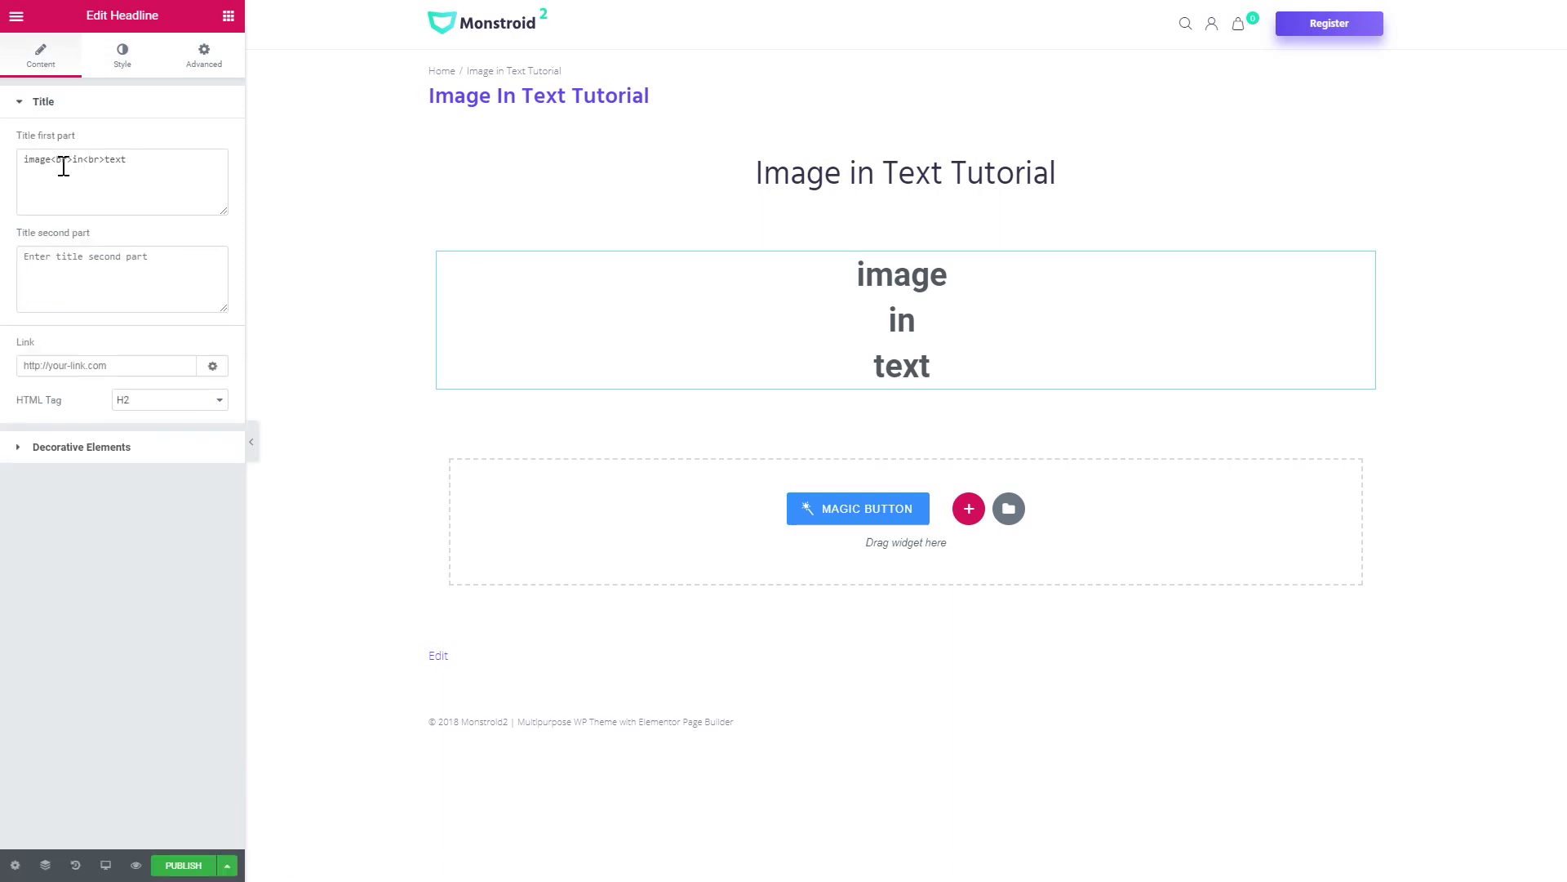
pyautogui.click(111, 65)
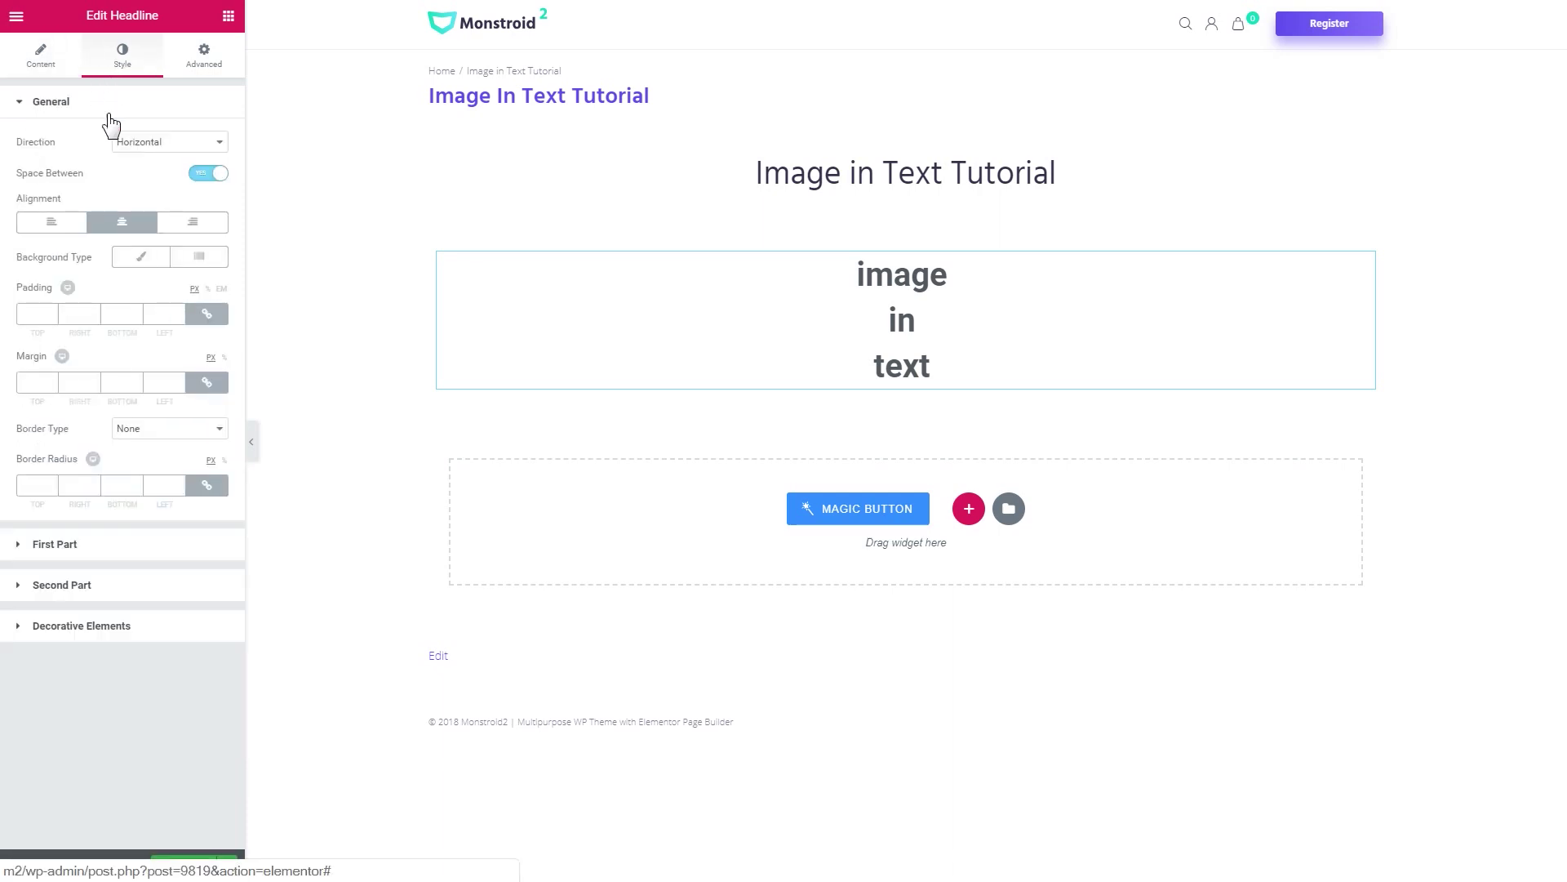
pyautogui.click(55, 545)
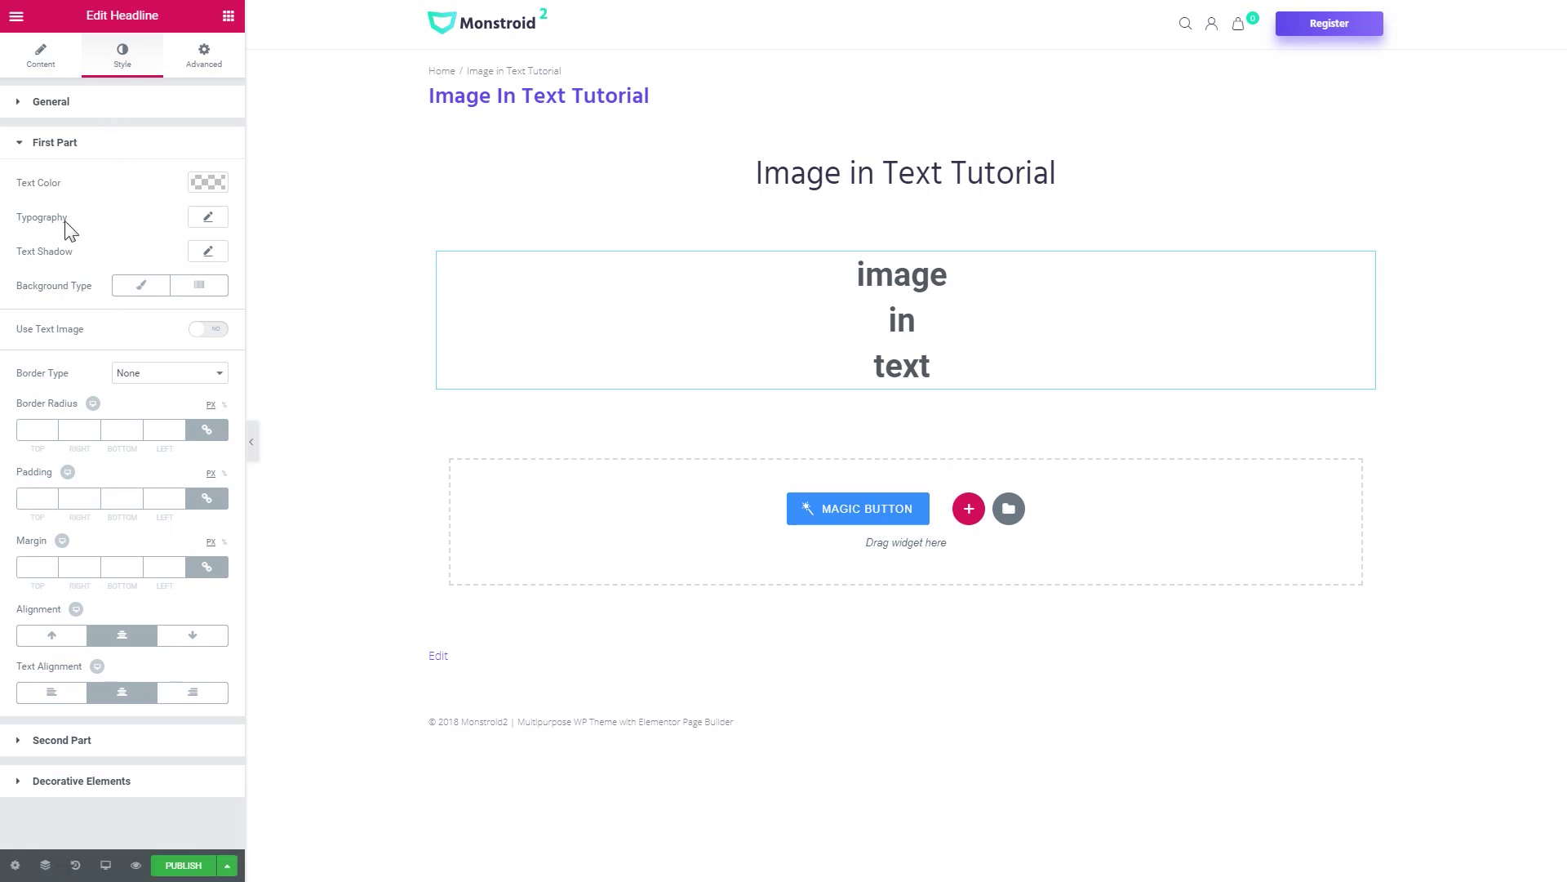
pyautogui.click(206, 218)
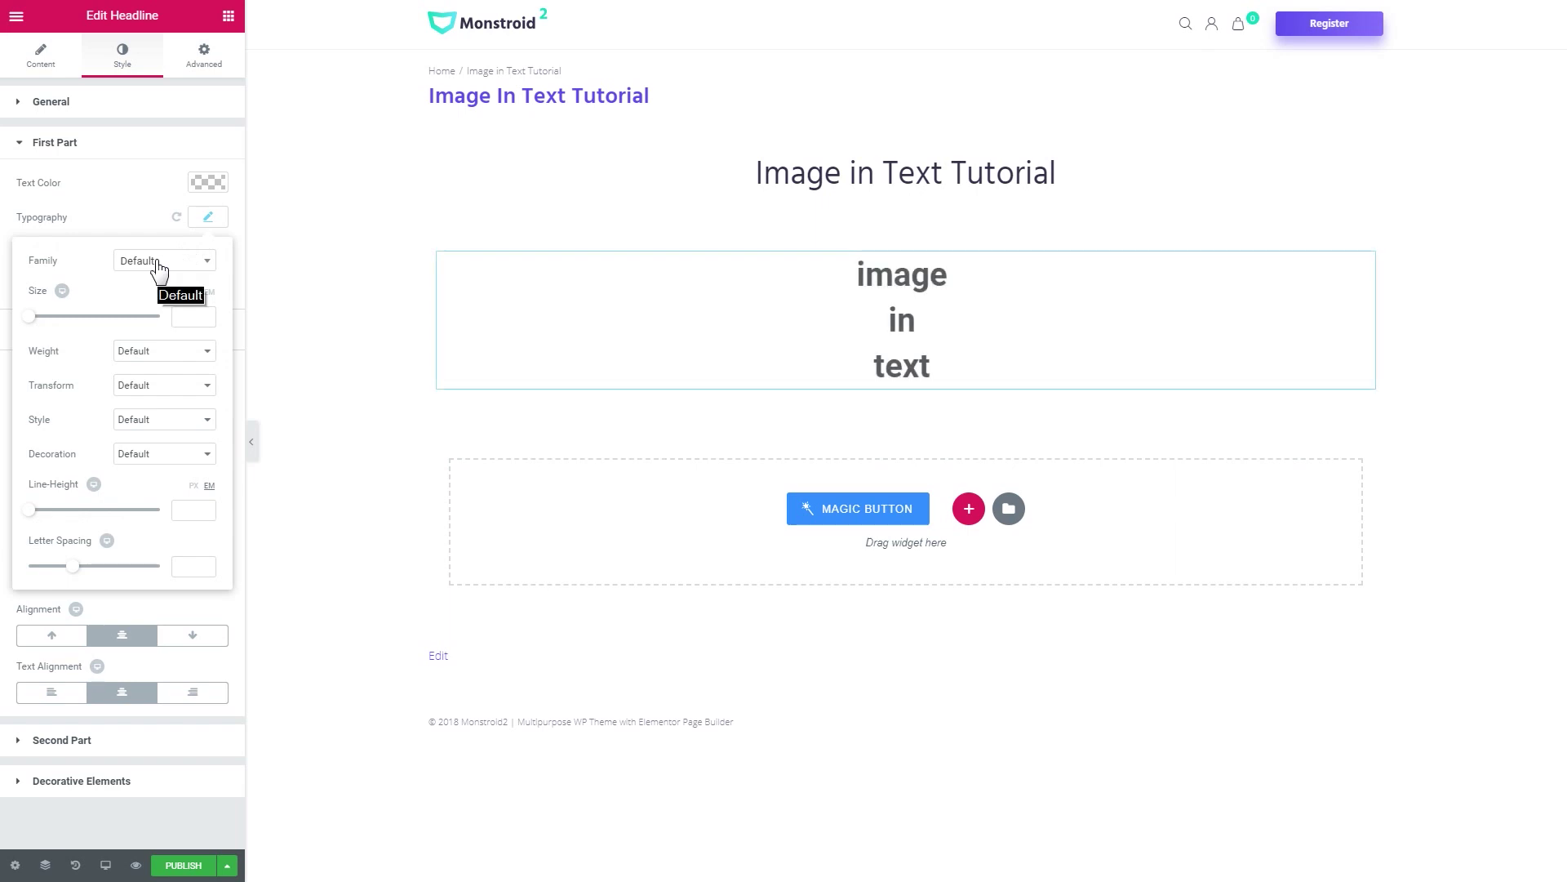
# Give the first part Montserrat, size 151, weight 900, uppercase, line height 1, letter spacing 3.7.
pyautogui.click(159, 263)
pyautogui.write('mont')
pyautogui.click(151, 326)
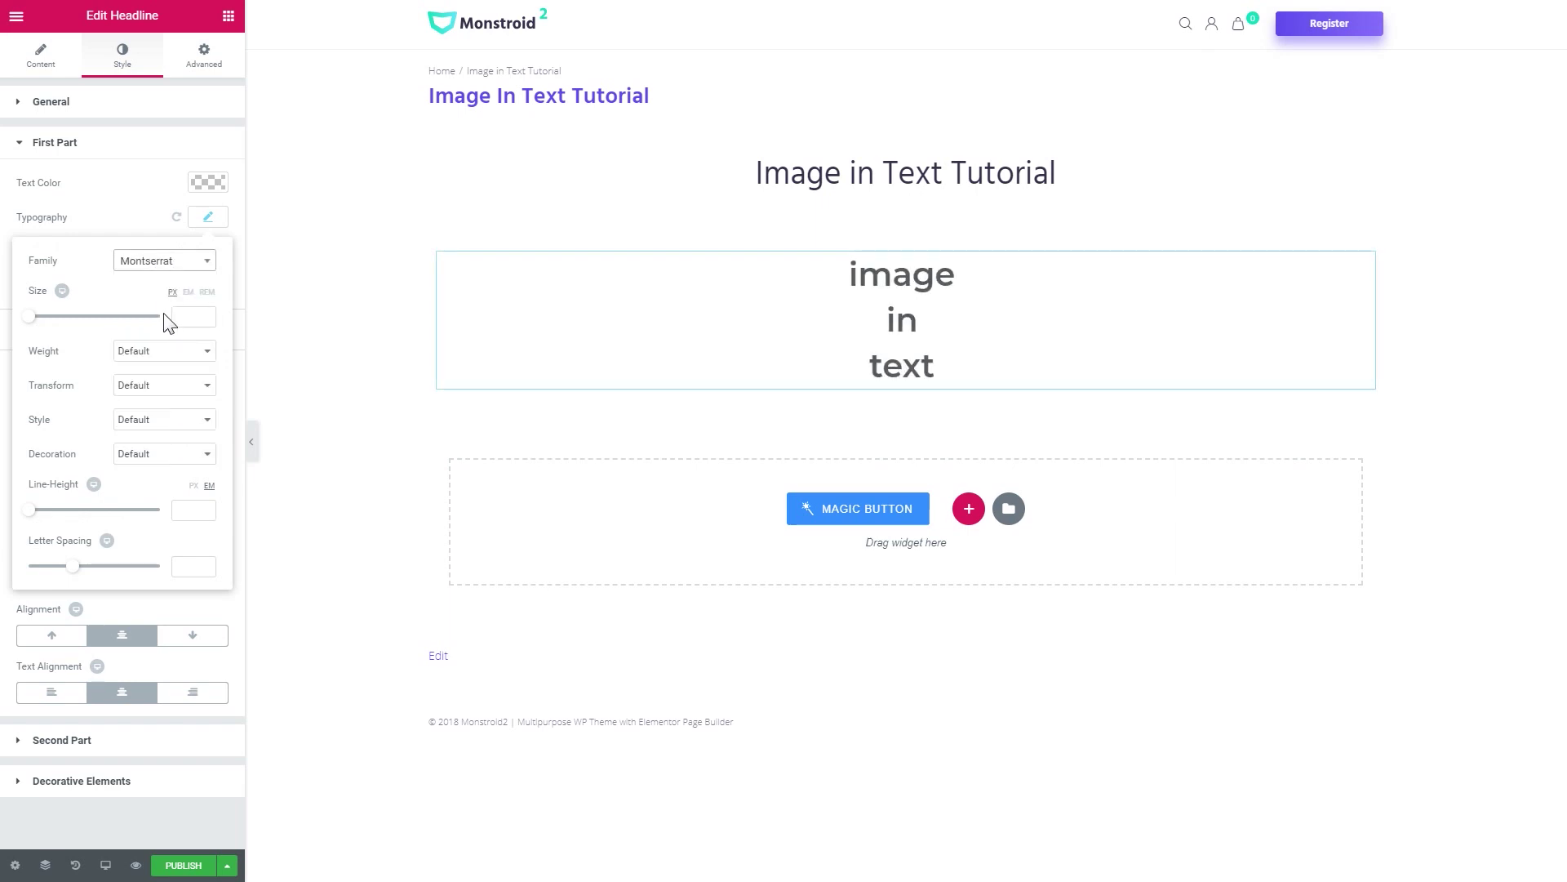
pyautogui.moveTo(29, 316); pyautogui.dragTo(127, 316)
pyautogui.click(164, 351)
pyautogui.click(128, 470)
pyautogui.click(163, 385)
pyautogui.click(135, 413)
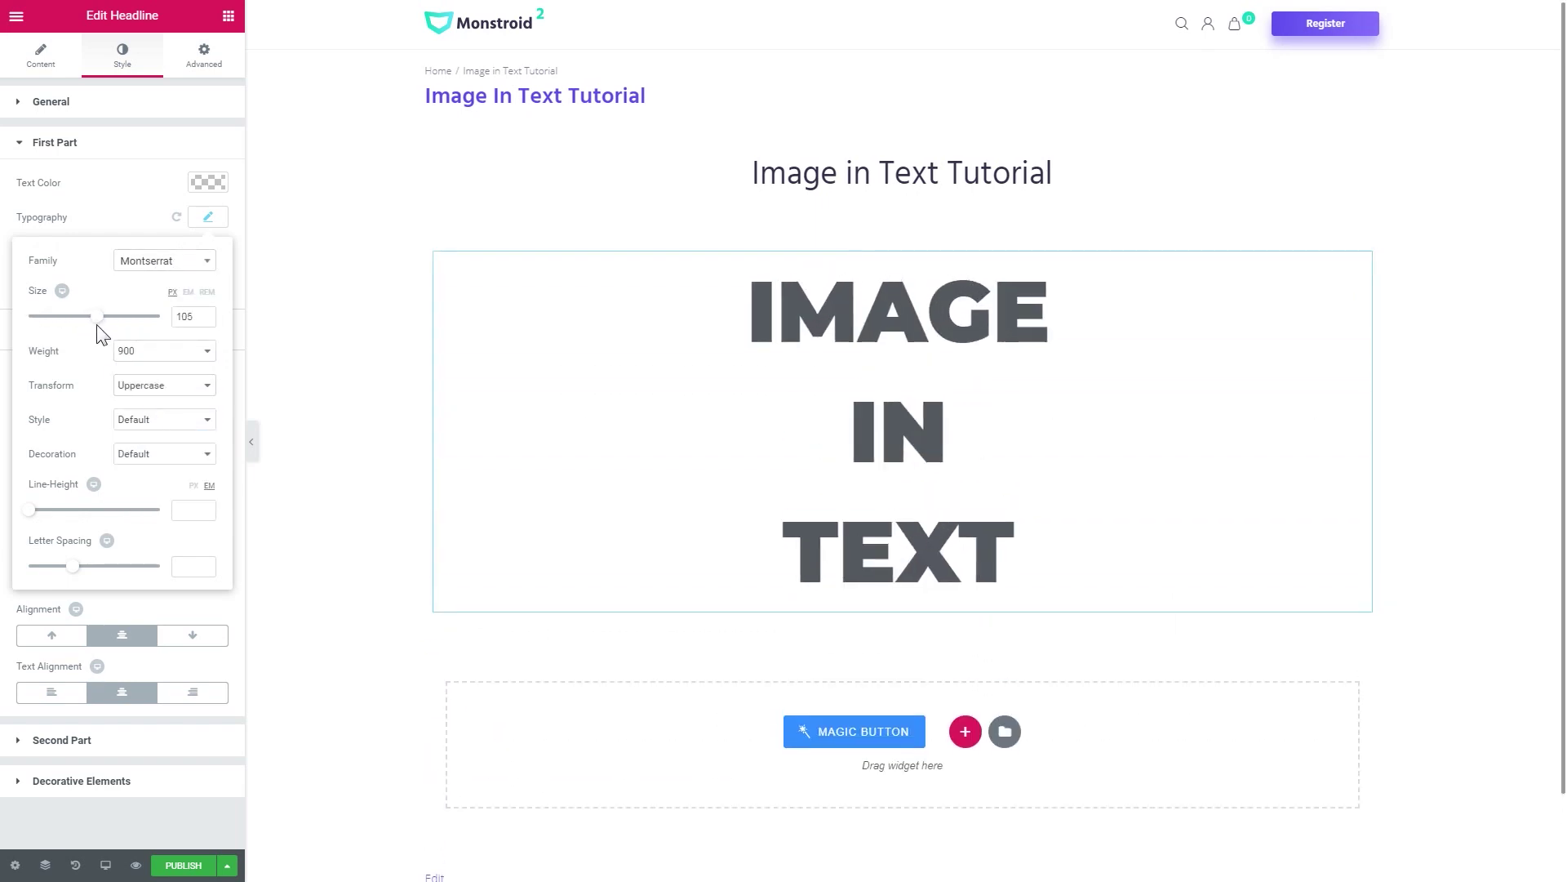
pyautogui.moveTo(29, 510); pyautogui.dragTo(51, 509)
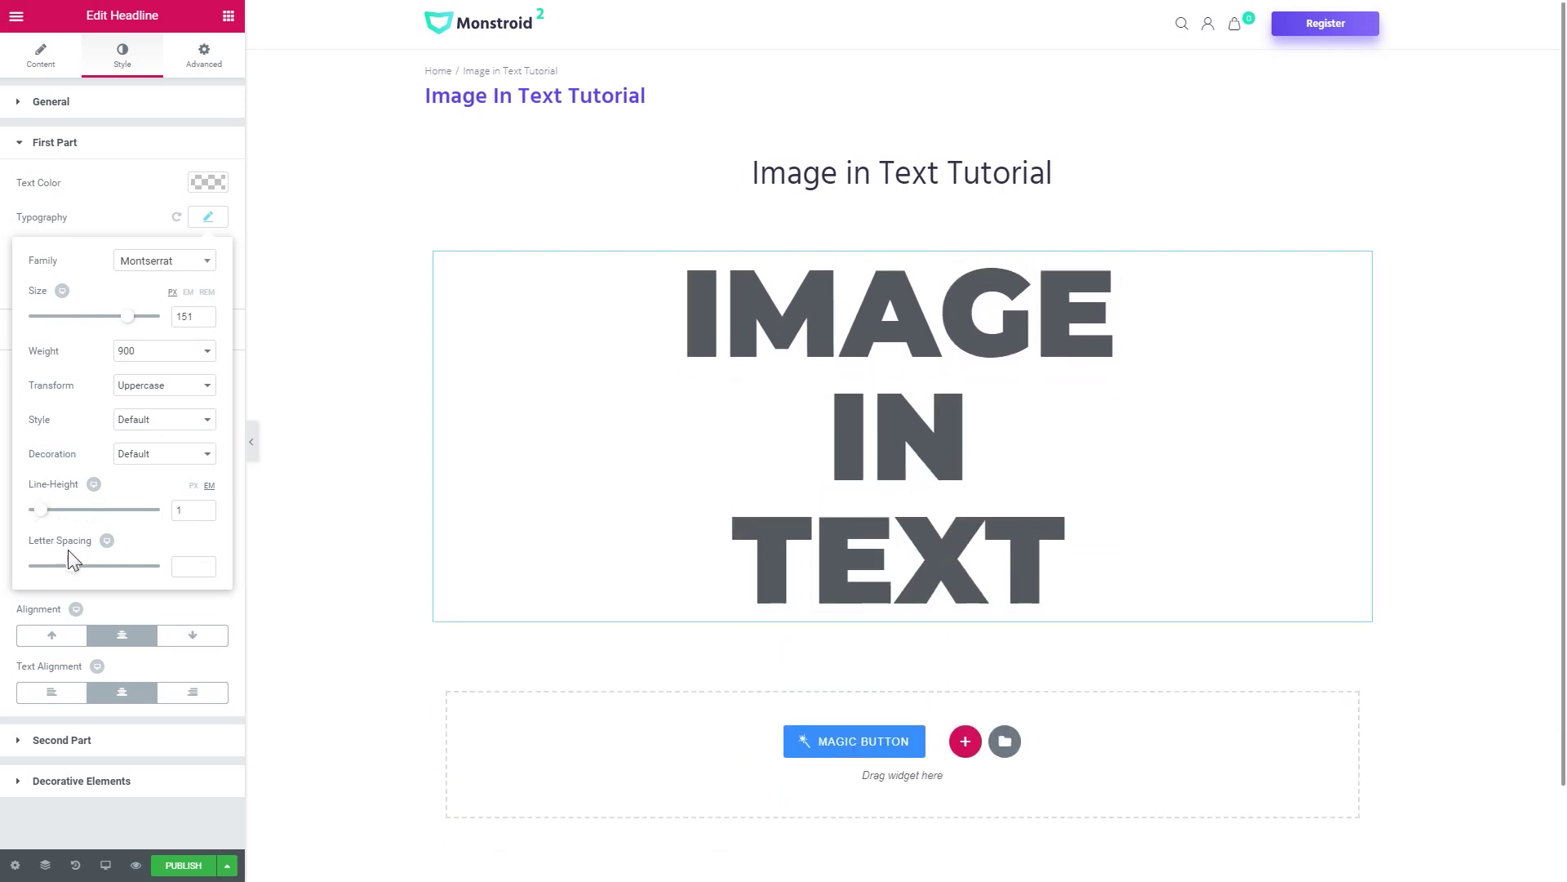
pyautogui.moveTo(73, 566); pyautogui.dragTo(104, 569)
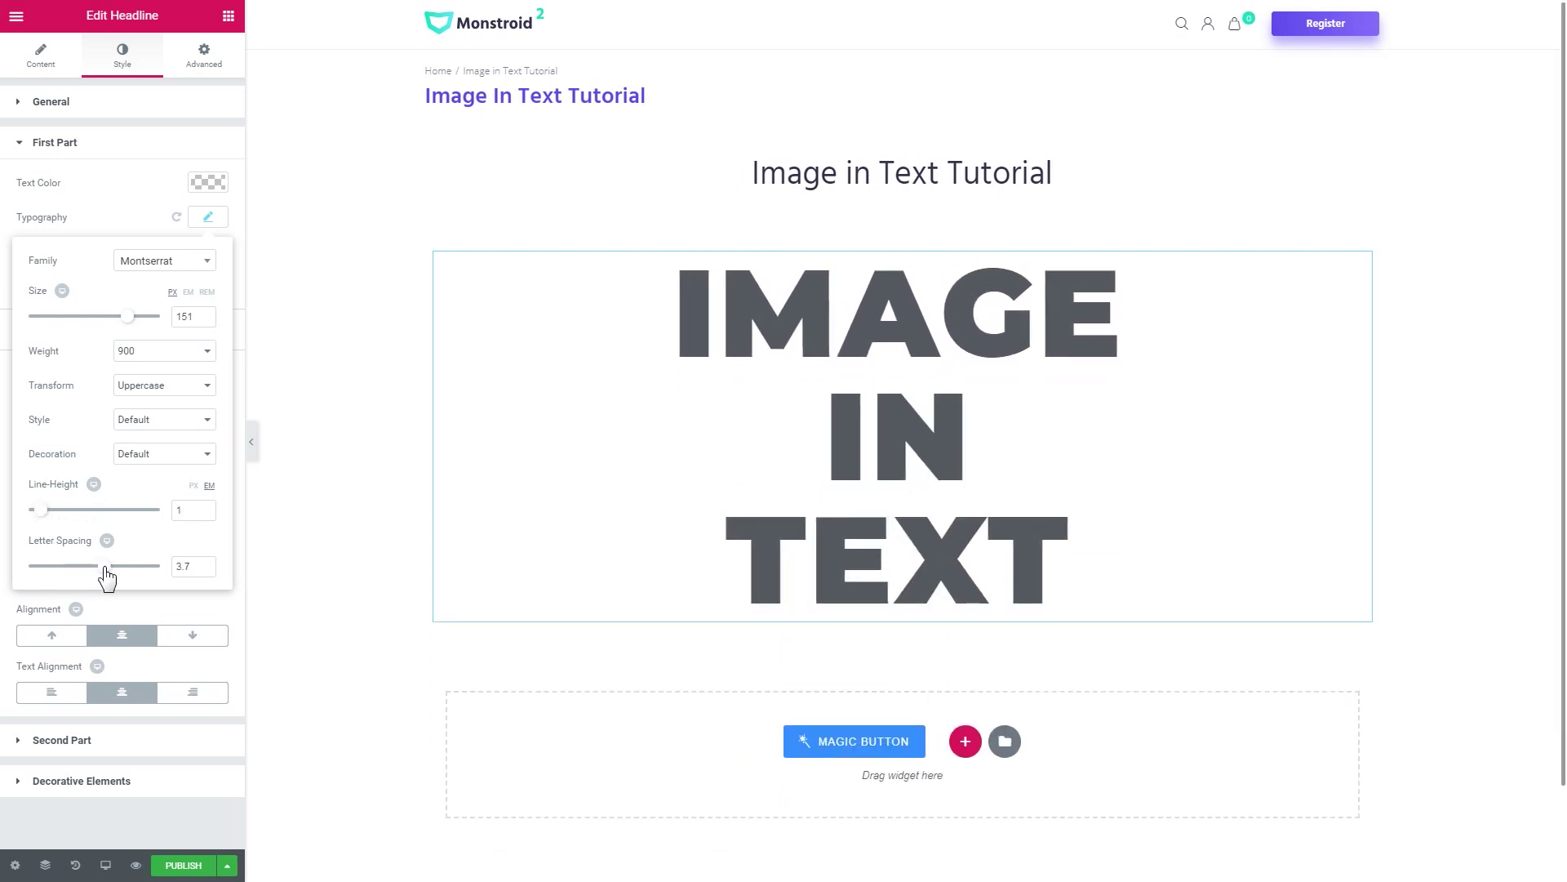
pyautogui.click(203, 218)
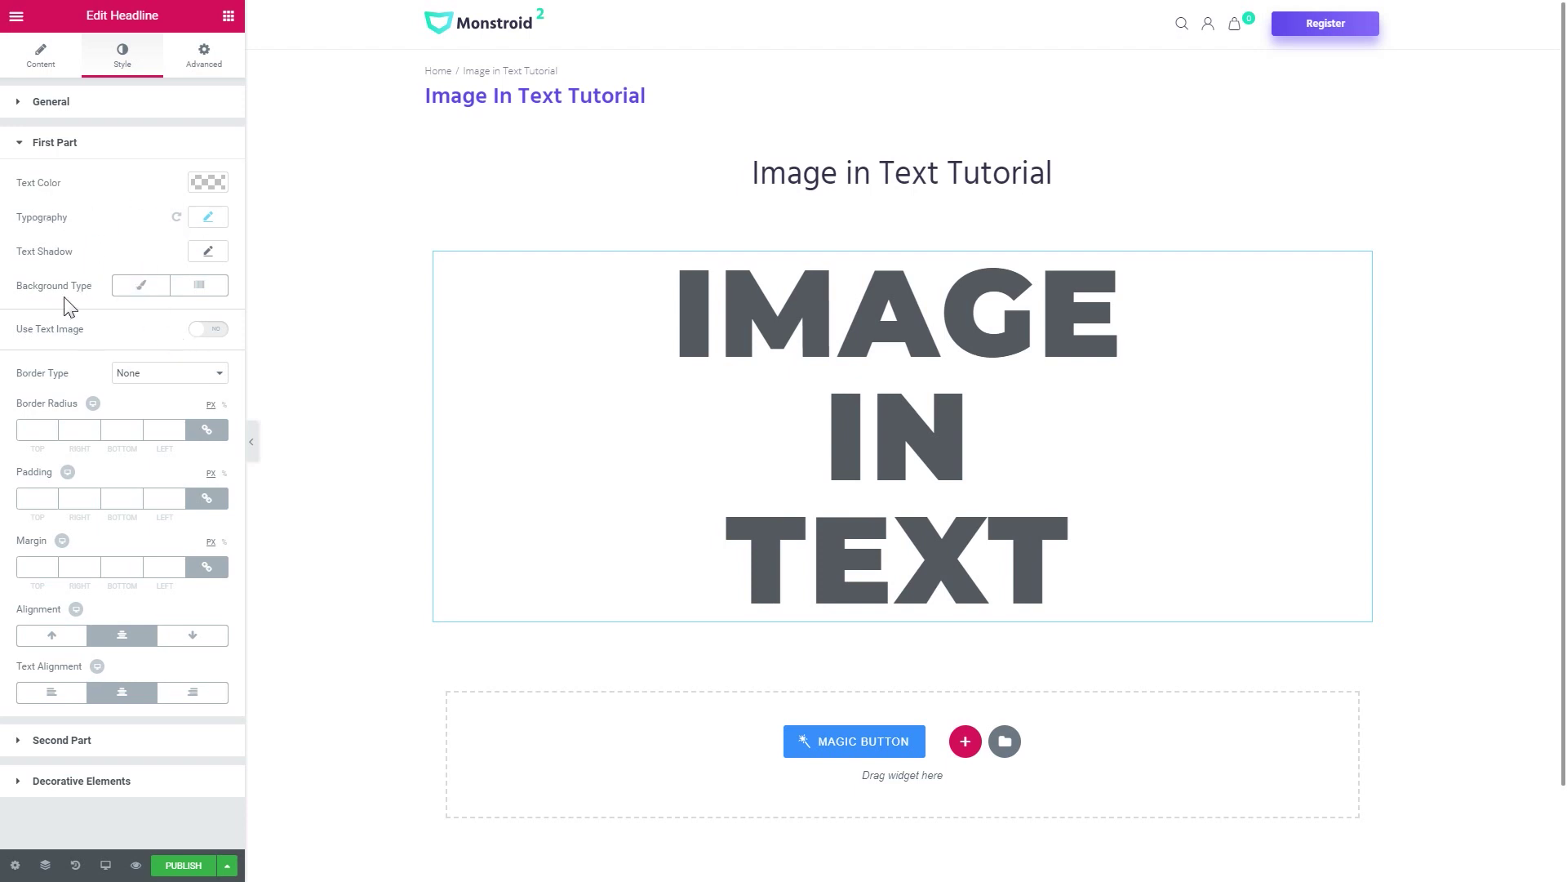
# Enable Use Text Image and insert the sky-and-grass photo from the Media Library.
pyautogui.click(204, 331)
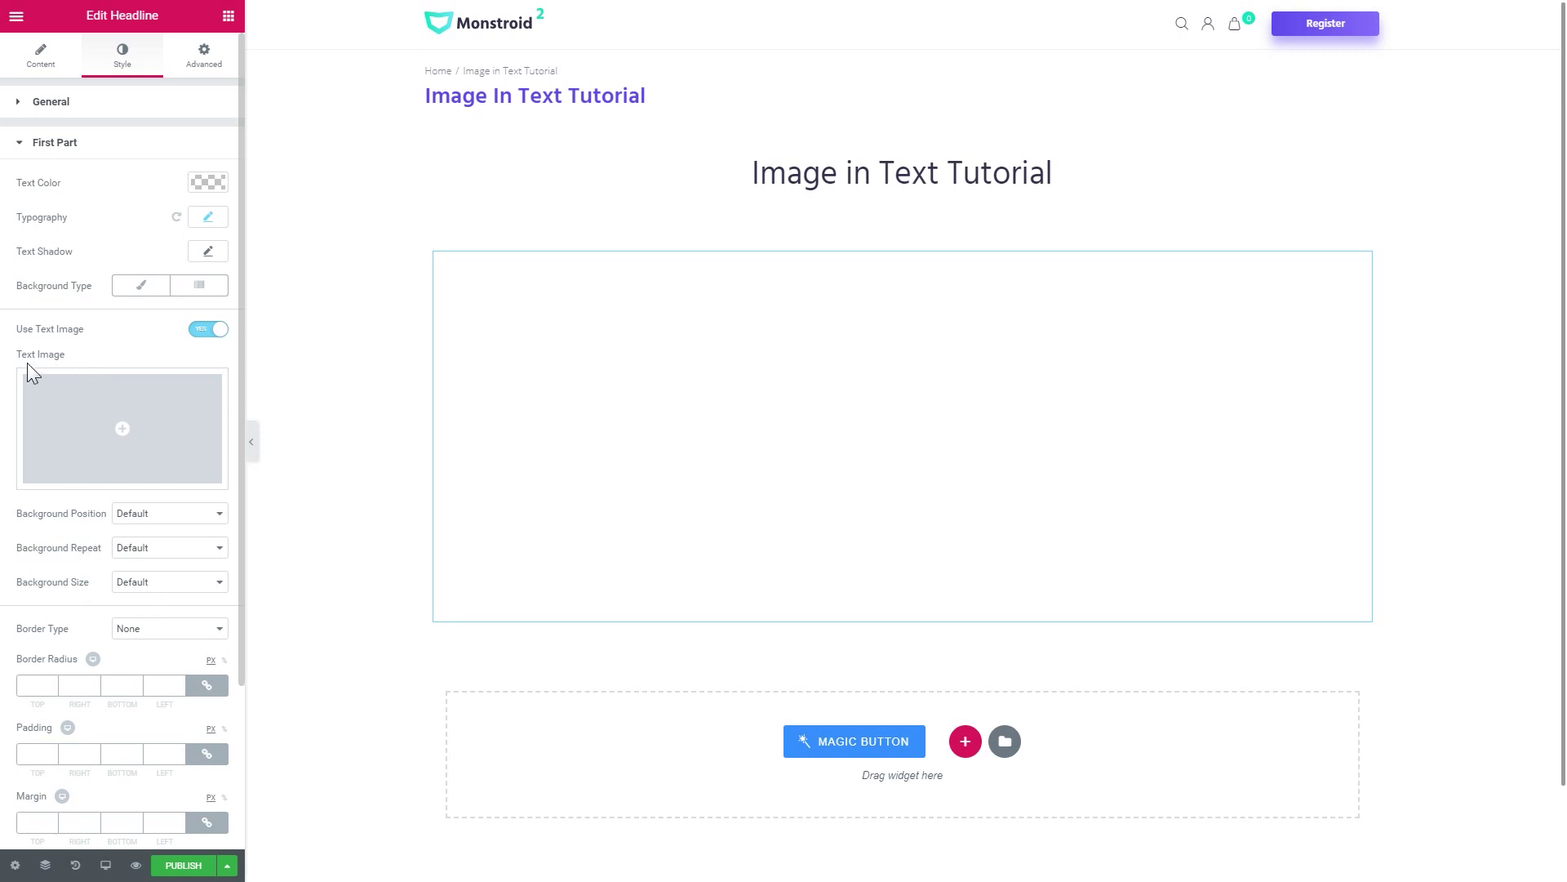
pyautogui.click(120, 454)
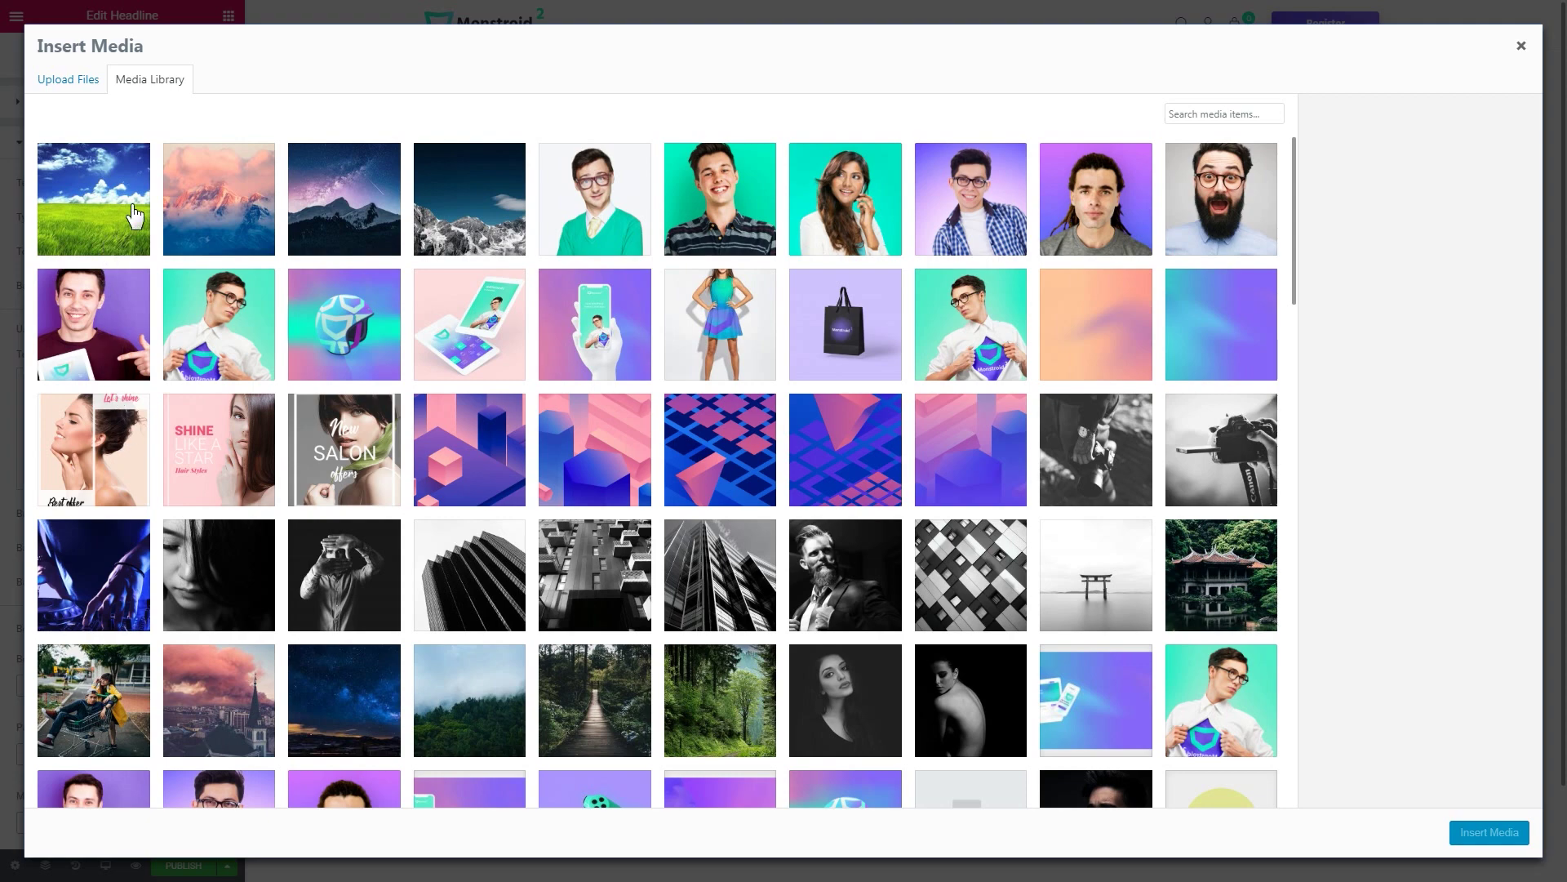
pyautogui.click(106, 214)
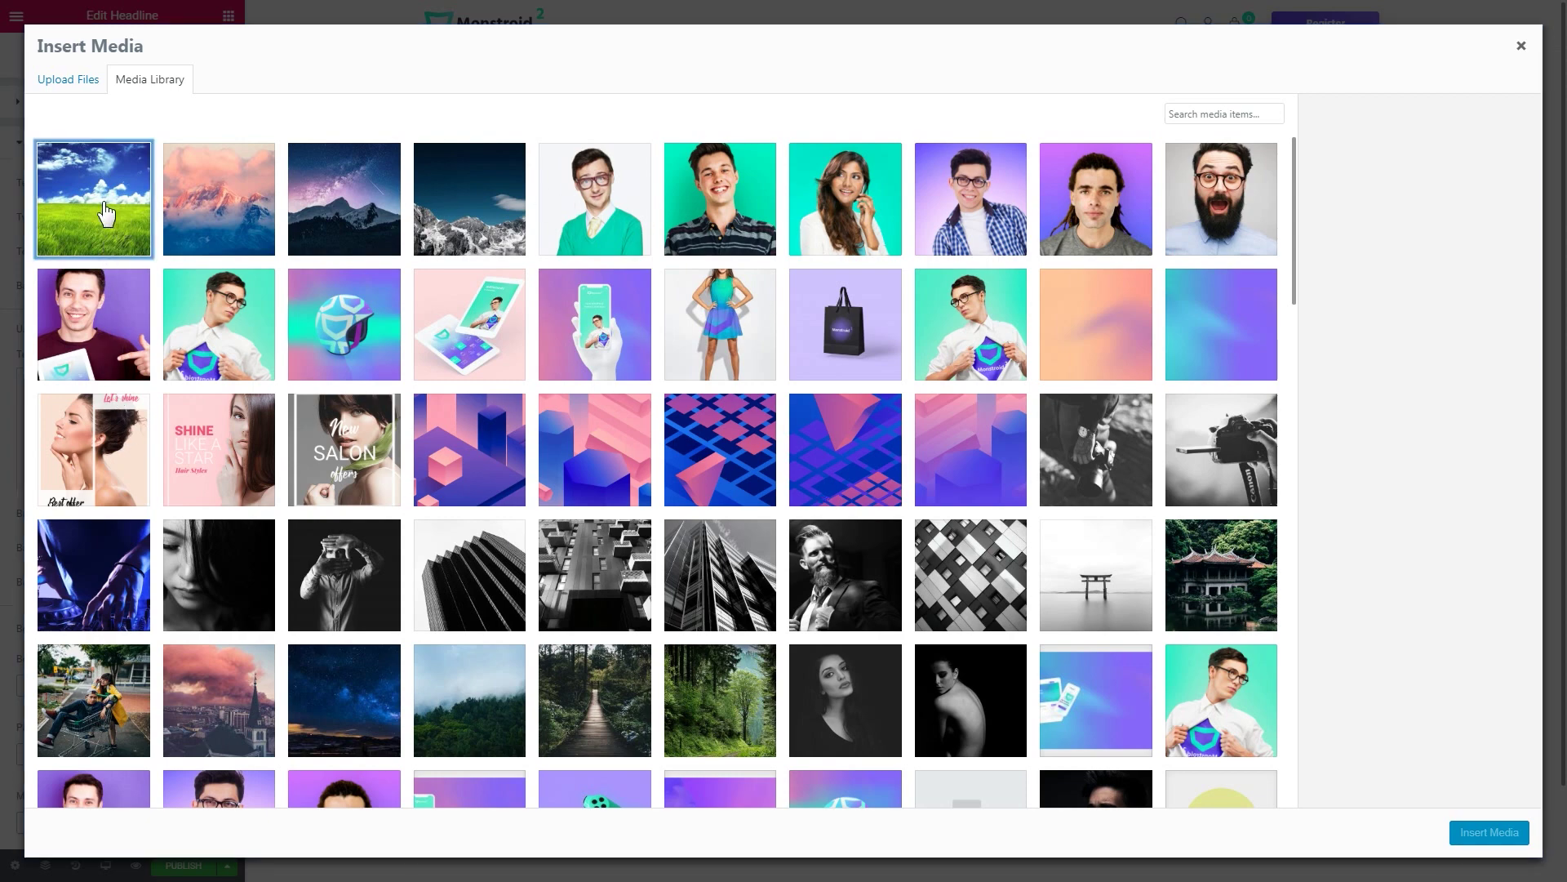
pyautogui.click(1469, 832)
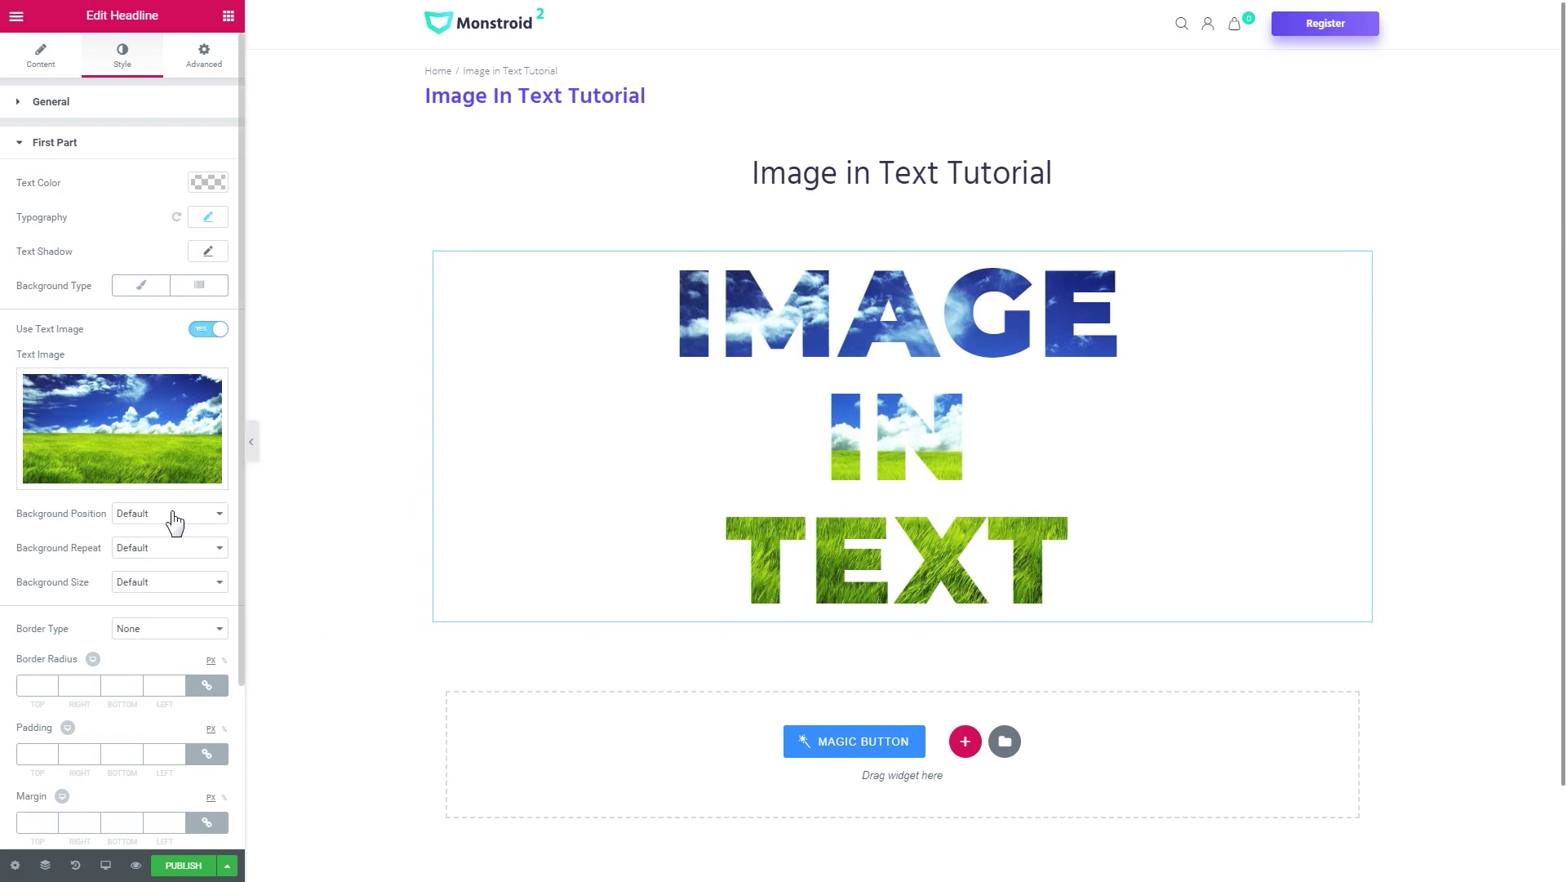
# Set the text image to Cover, No-repeat and Top Left, then preview full width.
pyautogui.click(155, 583)
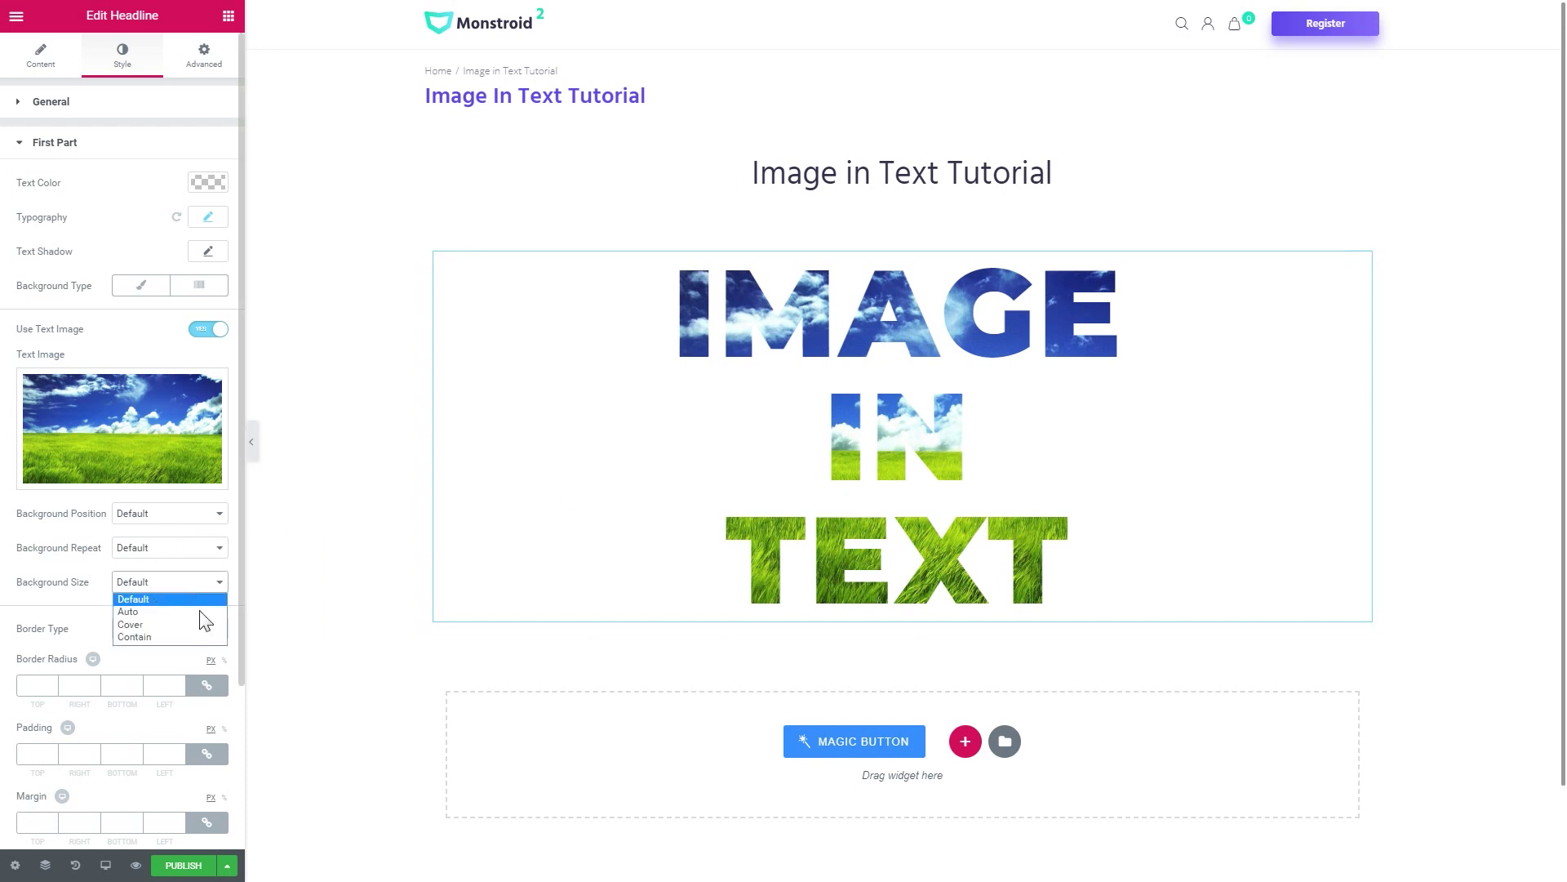
pyautogui.click(143, 624)
pyautogui.click(159, 549)
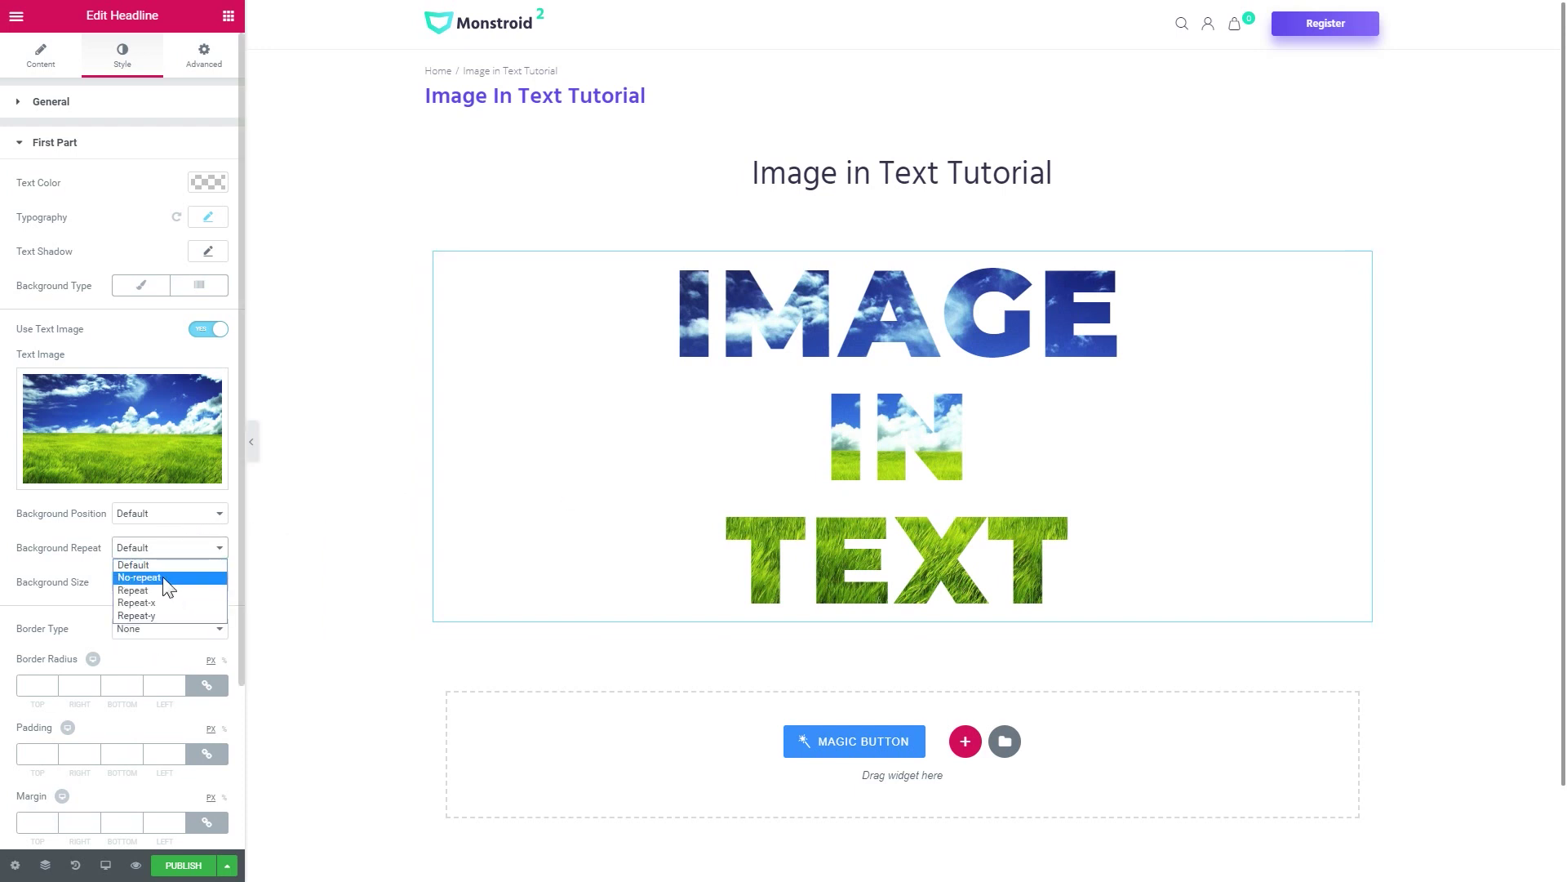
pyautogui.click(164, 578)
pyautogui.click(150, 523)
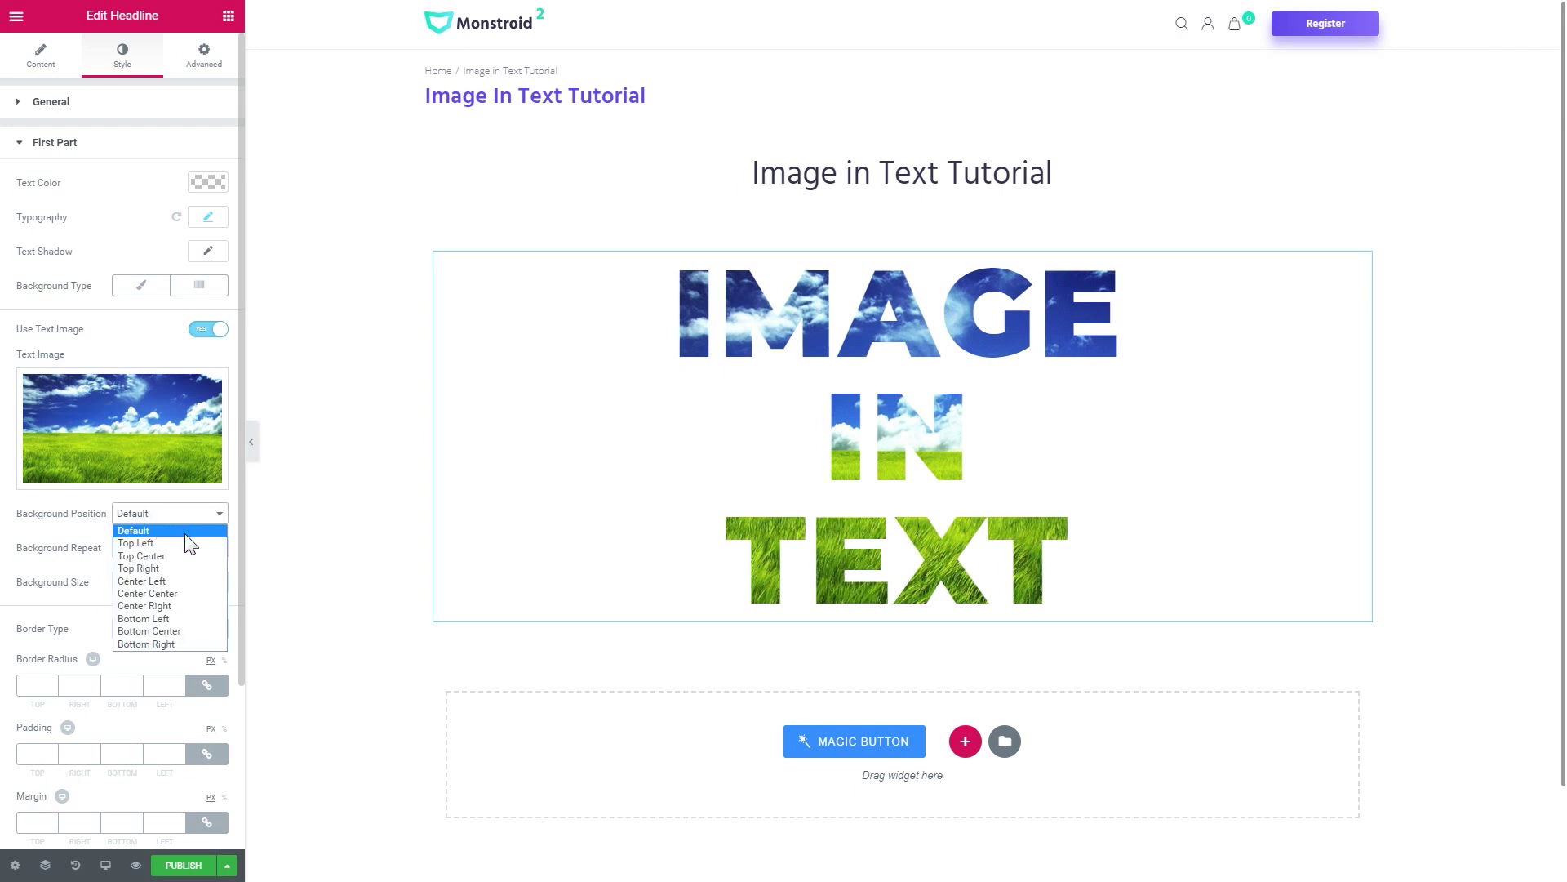
pyautogui.moveTo(121, 428)
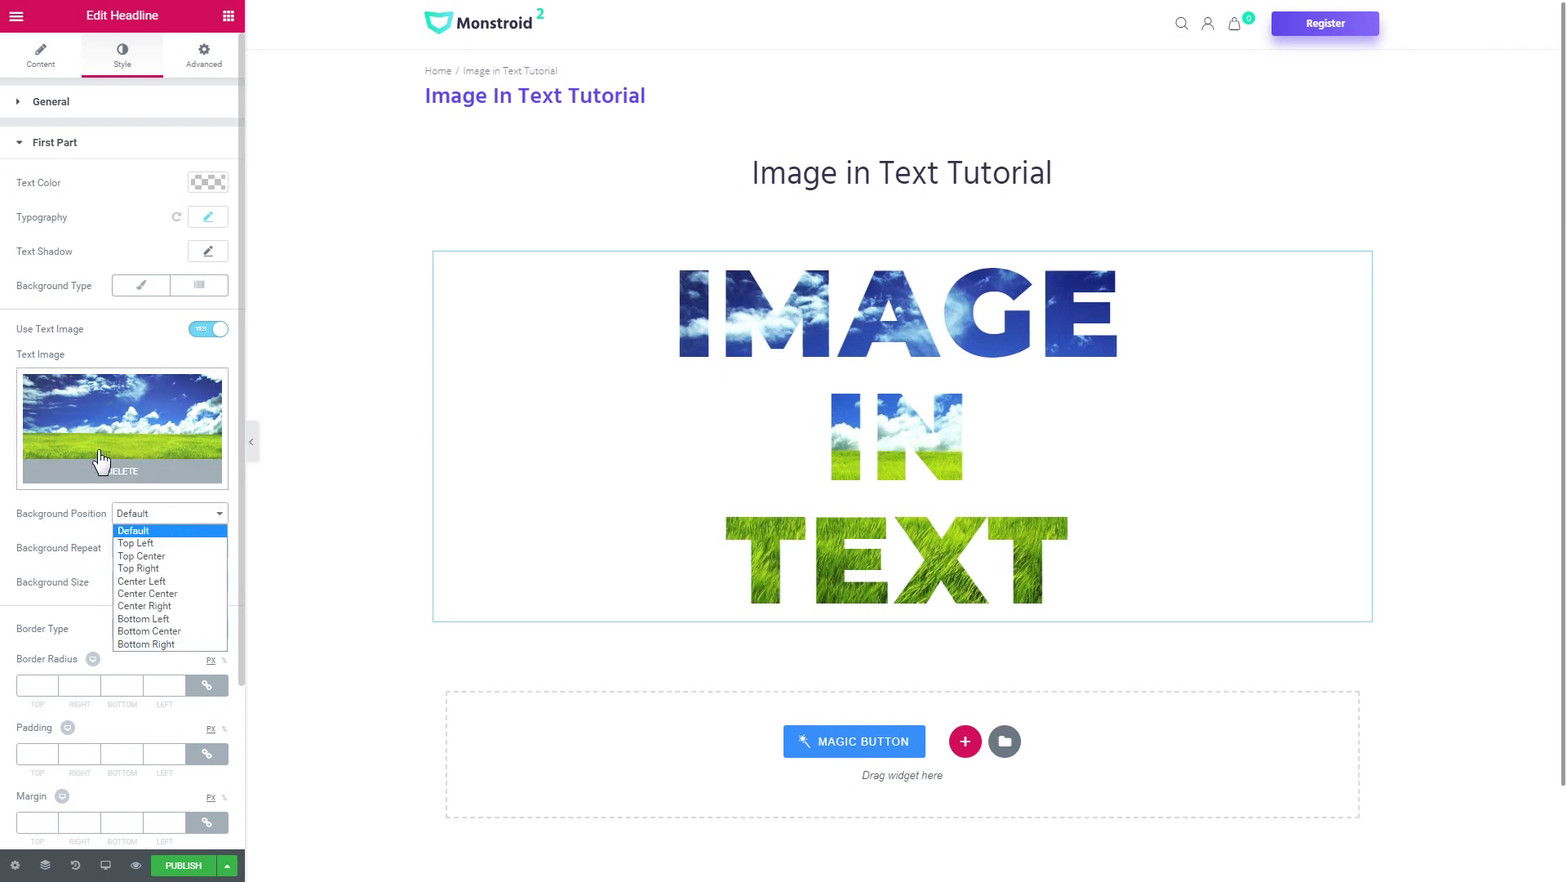
pyautogui.click(148, 542)
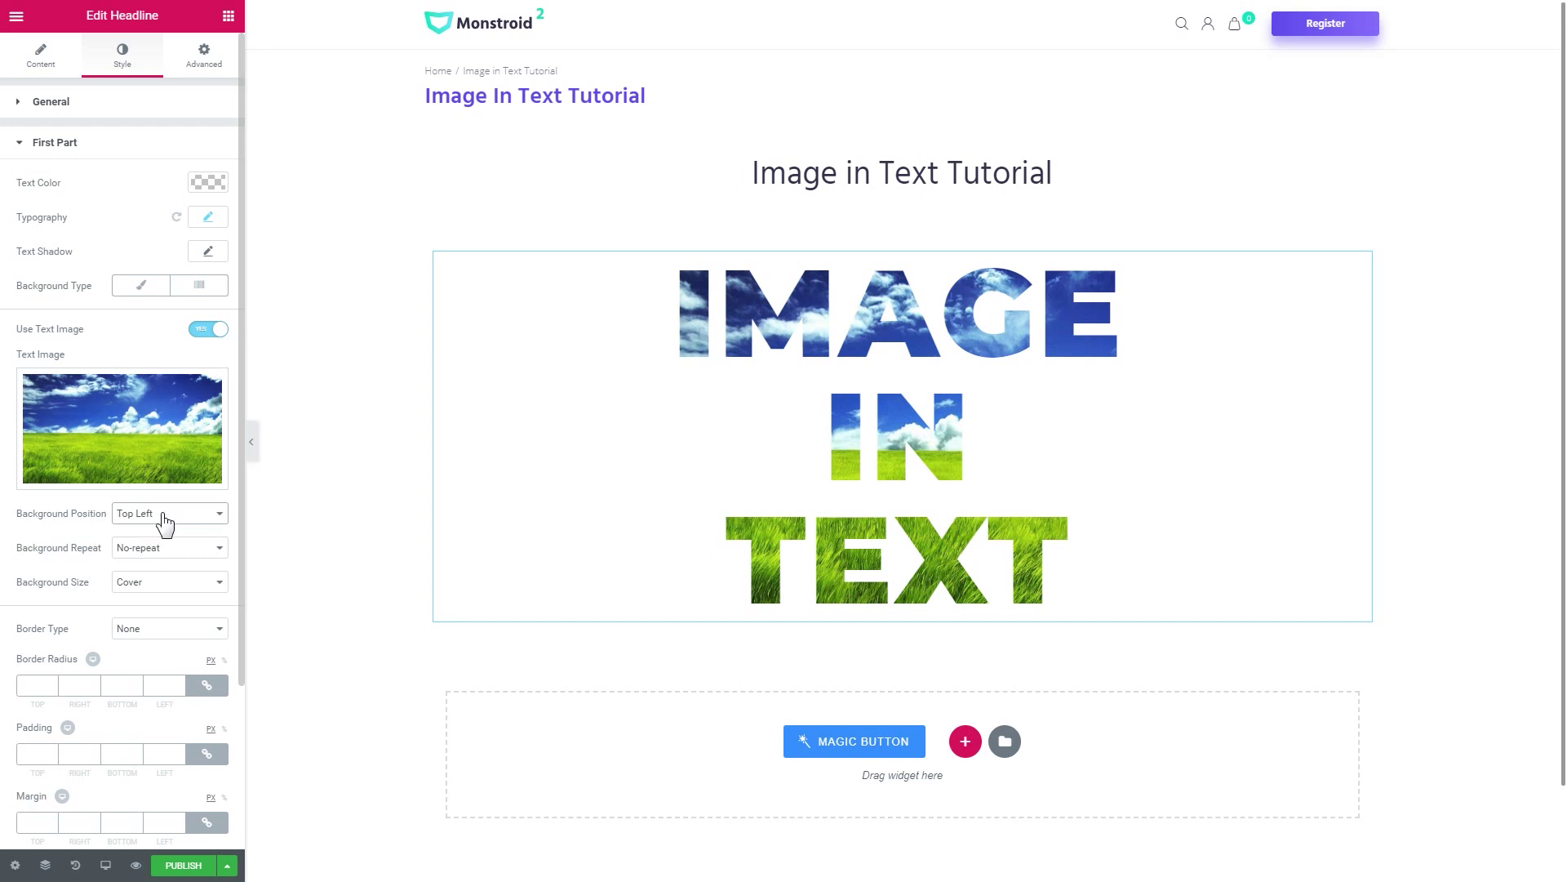
pyautogui.click(249, 451)
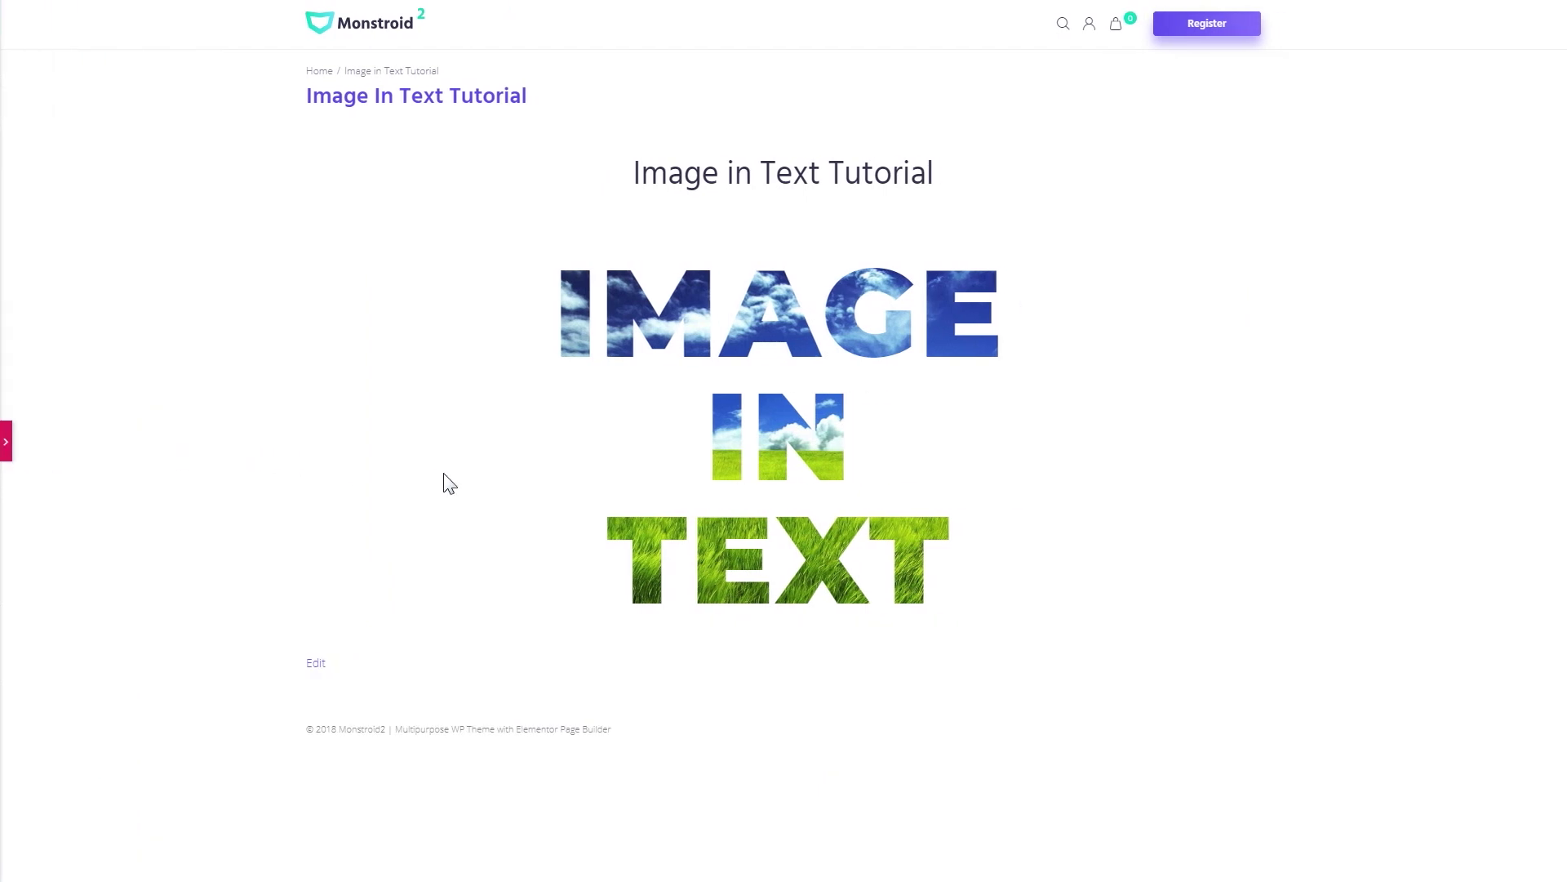